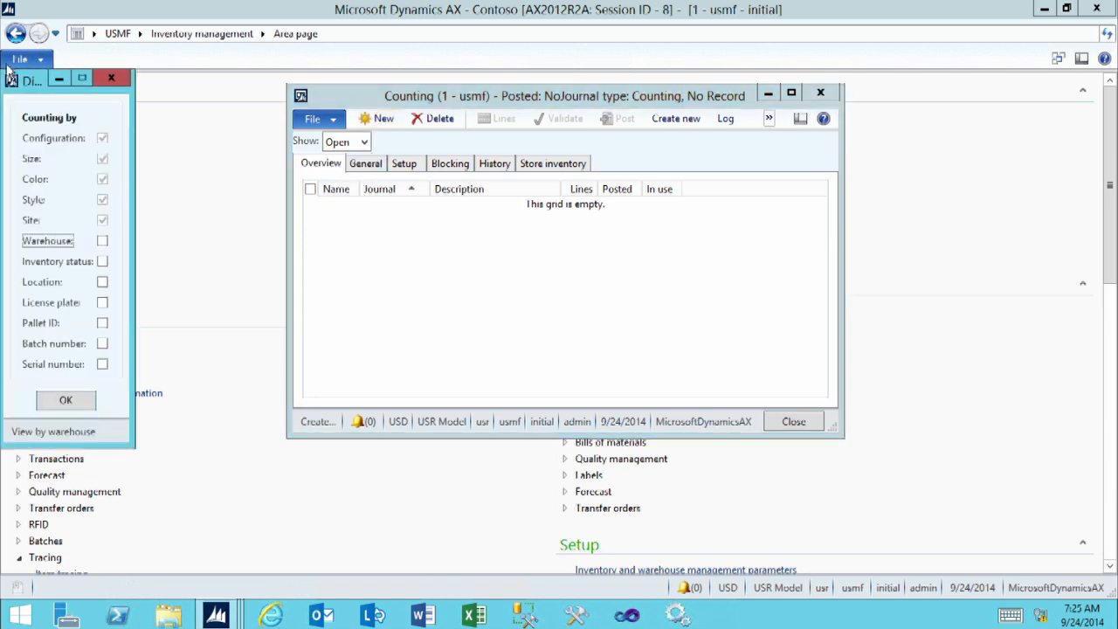
- Create a new counting journal counted by warehouse, using the ICnt journal name
{"action": "left_click_drag", "start_coordinate": [35, 79], "coordinate": [452, 92]}
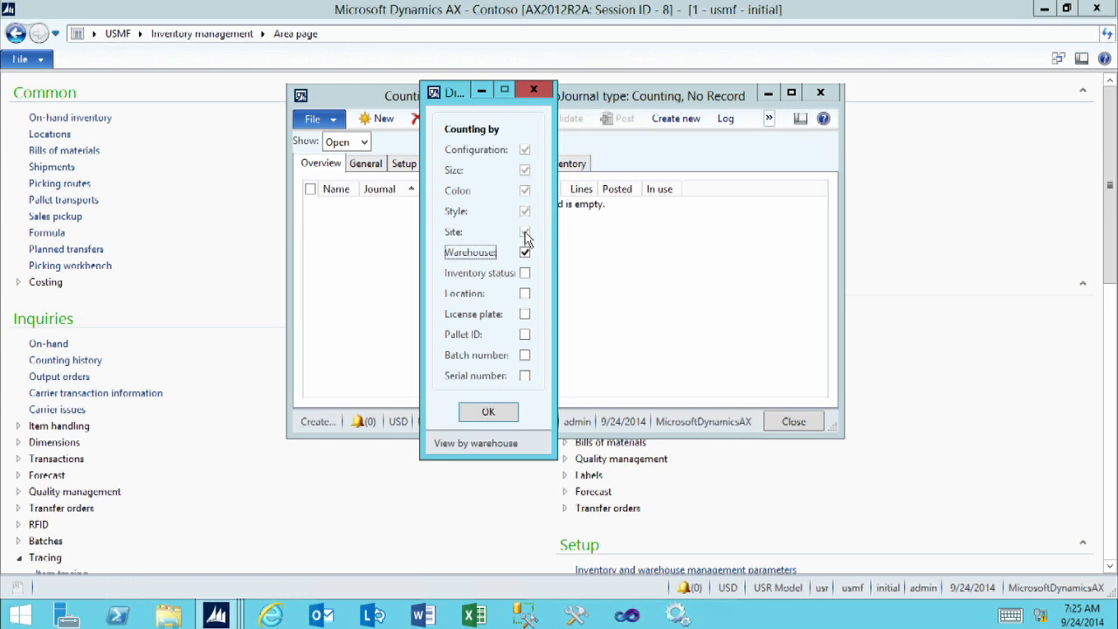
{"action": "left_click", "coordinate": [487, 413]}
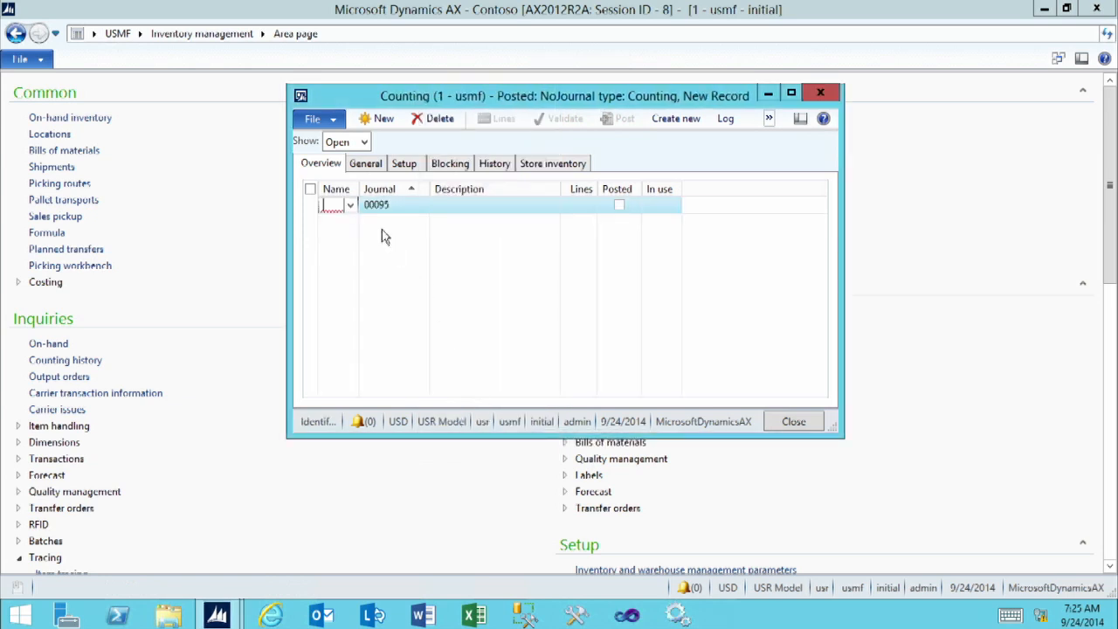
{"action": "left_click", "coordinate": [351, 206]}
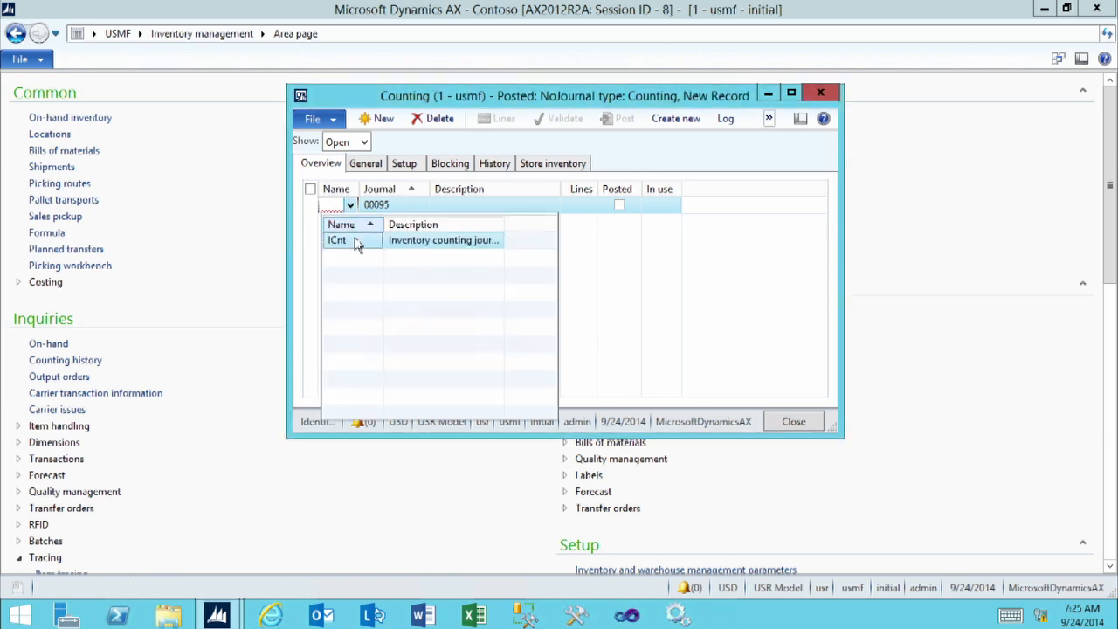
{"action": "left_click", "coordinate": [354, 242]}
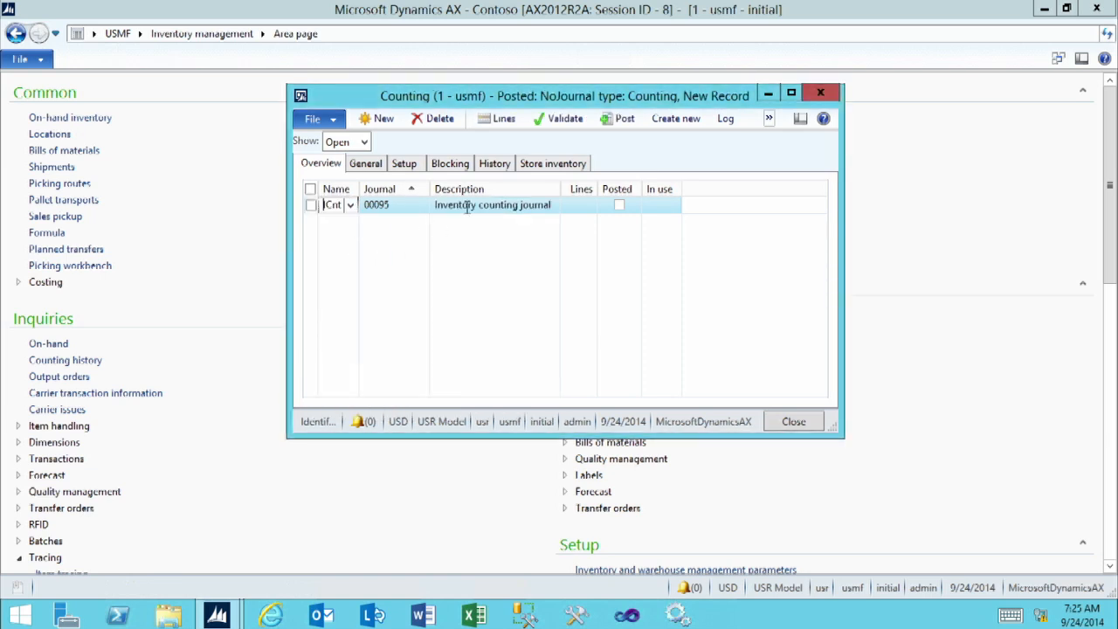
- Open the journal's lines and fill in the first line with item 1703, site 1 and warehouse 11
{"action": "left_click", "coordinate": [499, 118]}
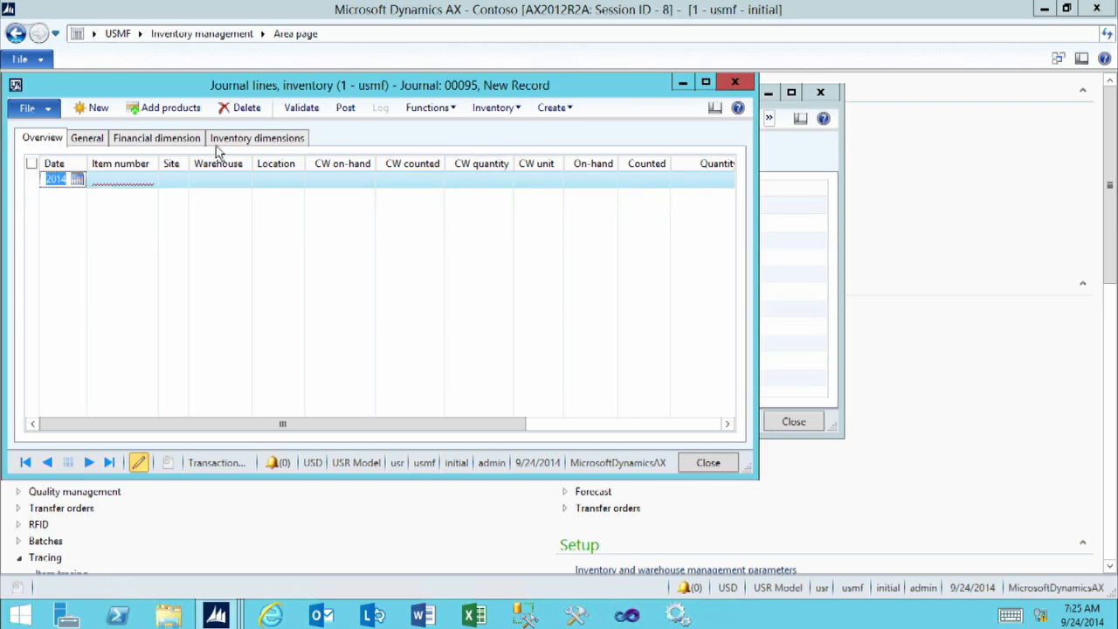
{"action": "left_click", "coordinate": [127, 179]}
{"action": "left_click", "coordinate": [148, 181]}
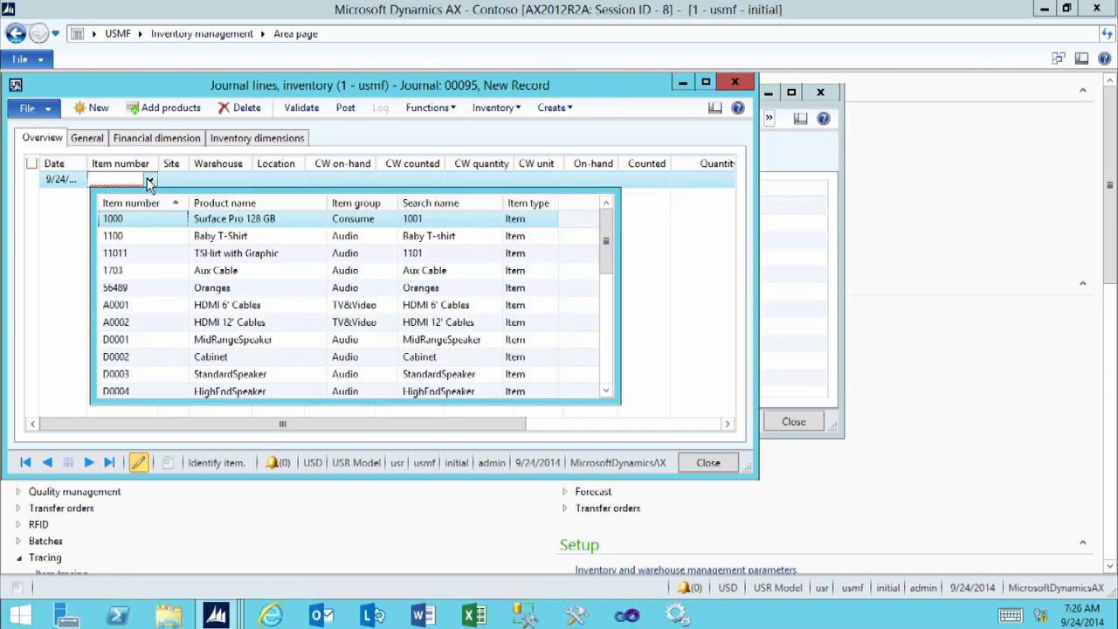
{"action": "left_click", "coordinate": [128, 271]}
{"action": "left_click", "coordinate": [175, 179]}
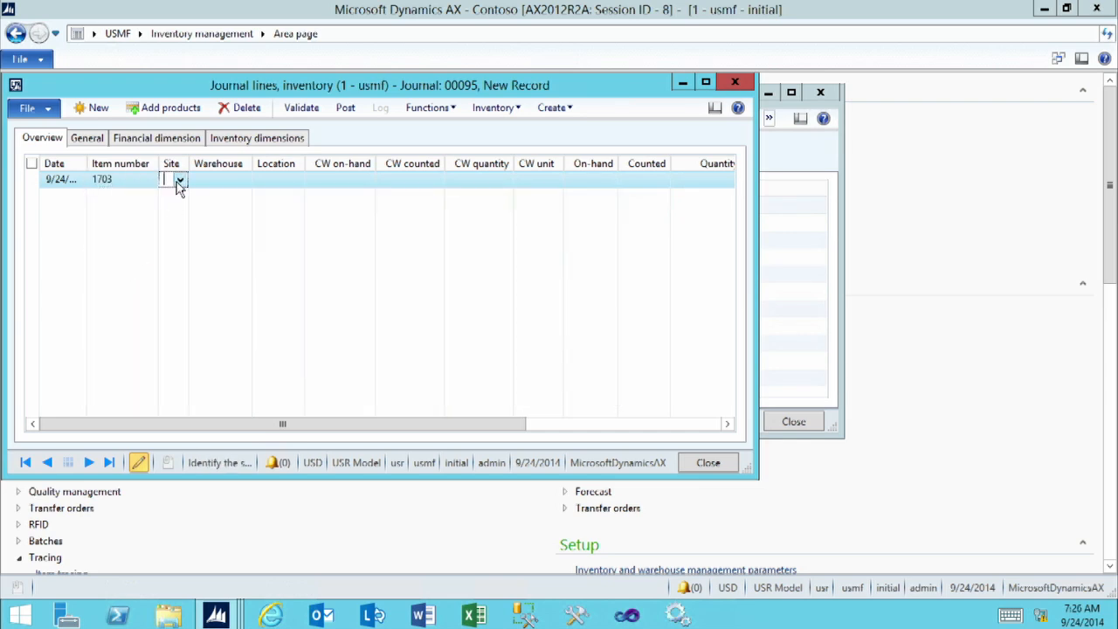
{"action": "left_click", "coordinate": [180, 179]}
{"action": "left_click", "coordinate": [180, 214]}
{"action": "left_click", "coordinate": [212, 180]}
{"action": "left_click", "coordinate": [243, 180]}
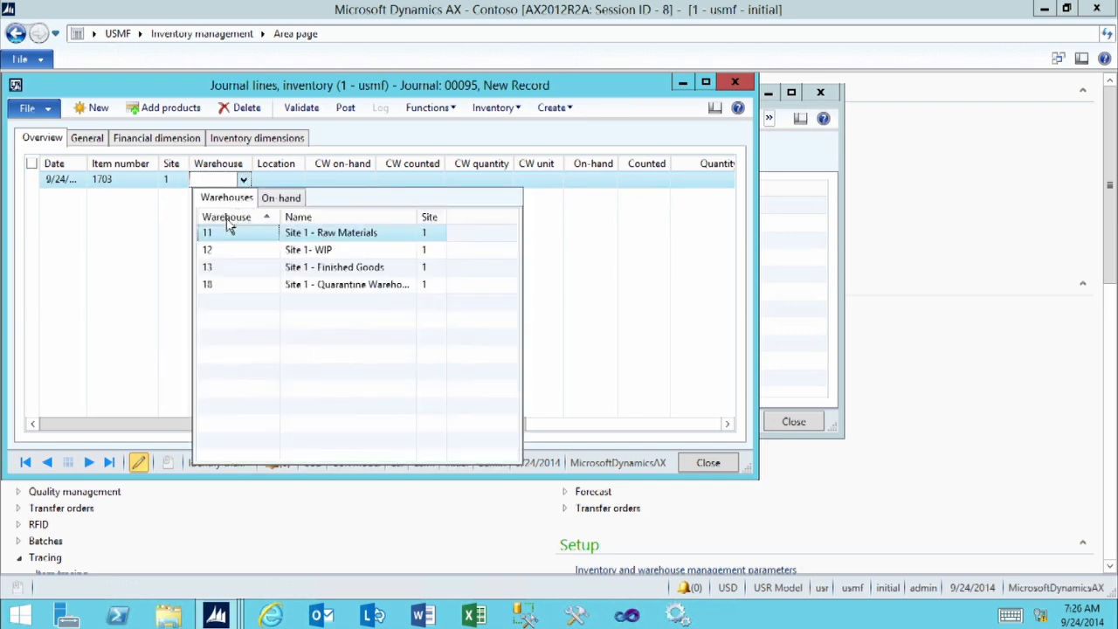
{"action": "left_click", "coordinate": [226, 230]}
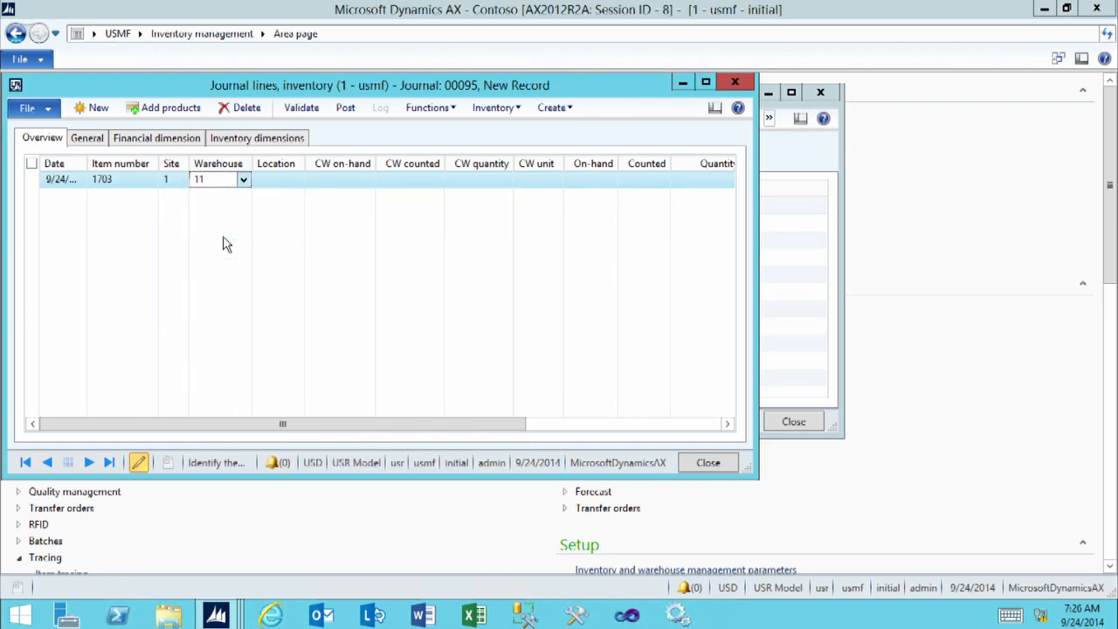
- Set the counted quantity of the item 1703 line to 149
{"action": "left_click", "coordinate": [584, 182]}
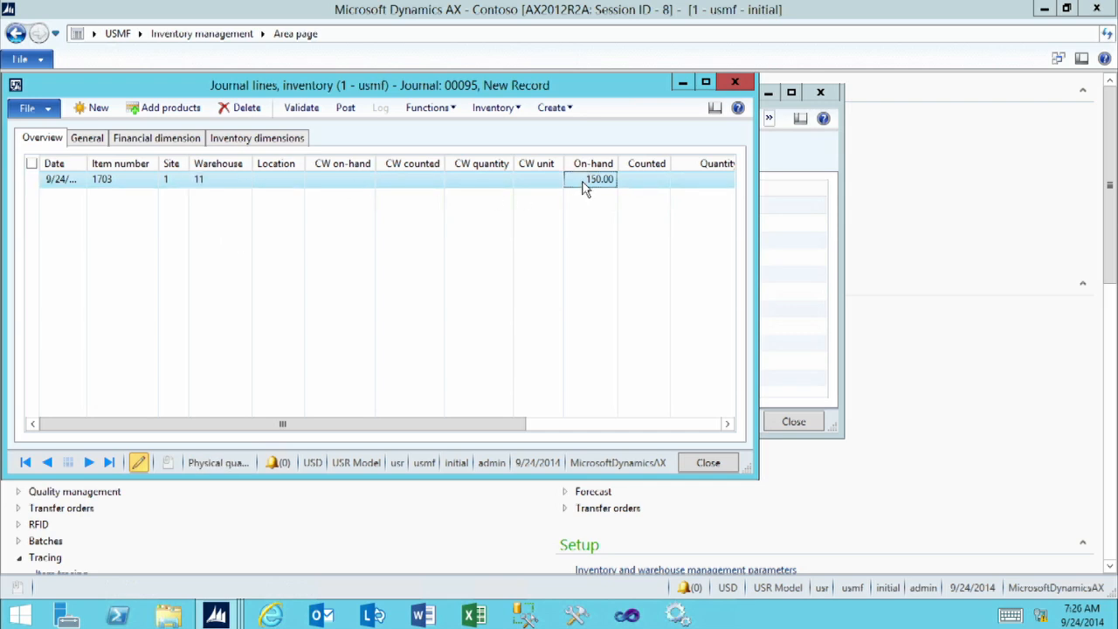
{"action": "left_click", "coordinate": [646, 179]}
{"action": "type", "text": "140"}
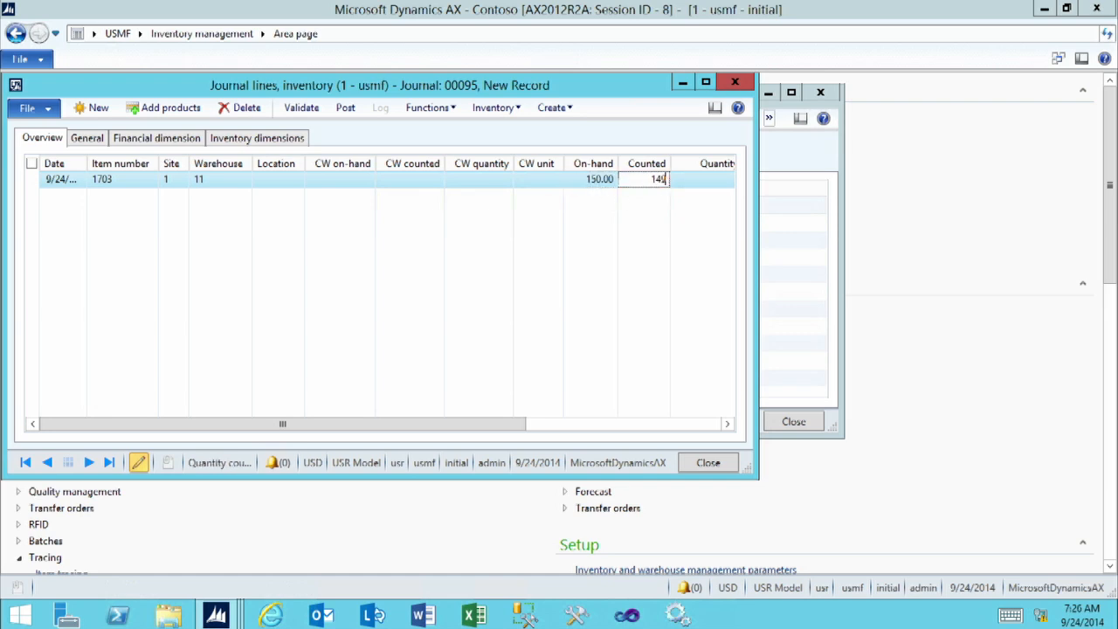
{"action": "key", "text": "Tab"}
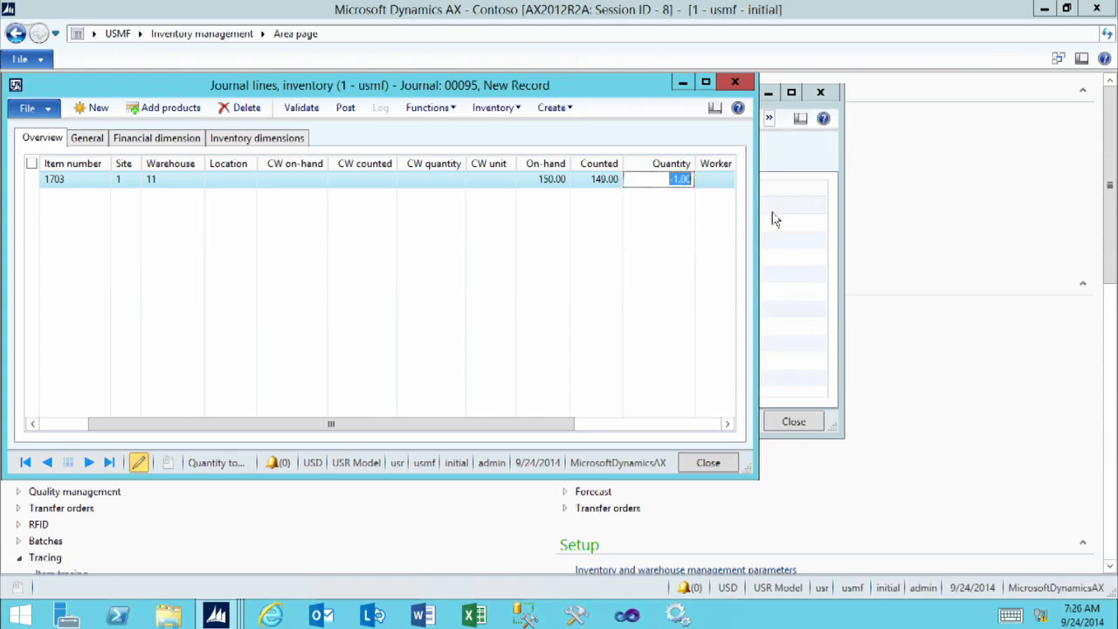
{"action": "left_click", "coordinate": [657, 179]}
{"action": "left_click", "coordinate": [692, 179]}
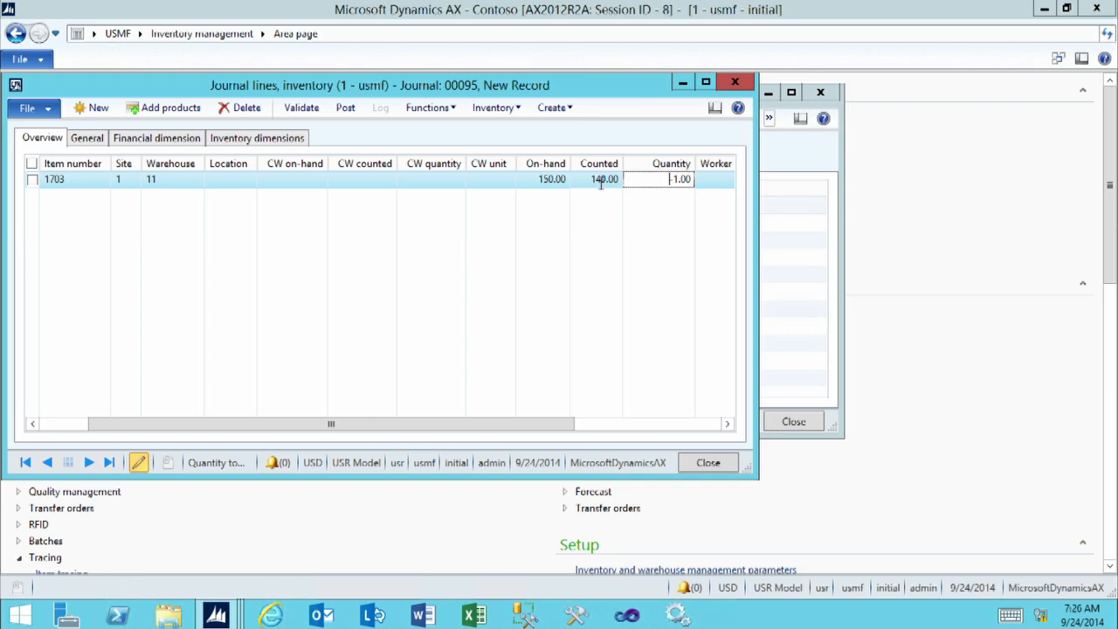
- Start creating on-hand counting lines for the journal and set the maximum number of lines to 10
{"action": "left_click", "coordinate": [551, 108]}
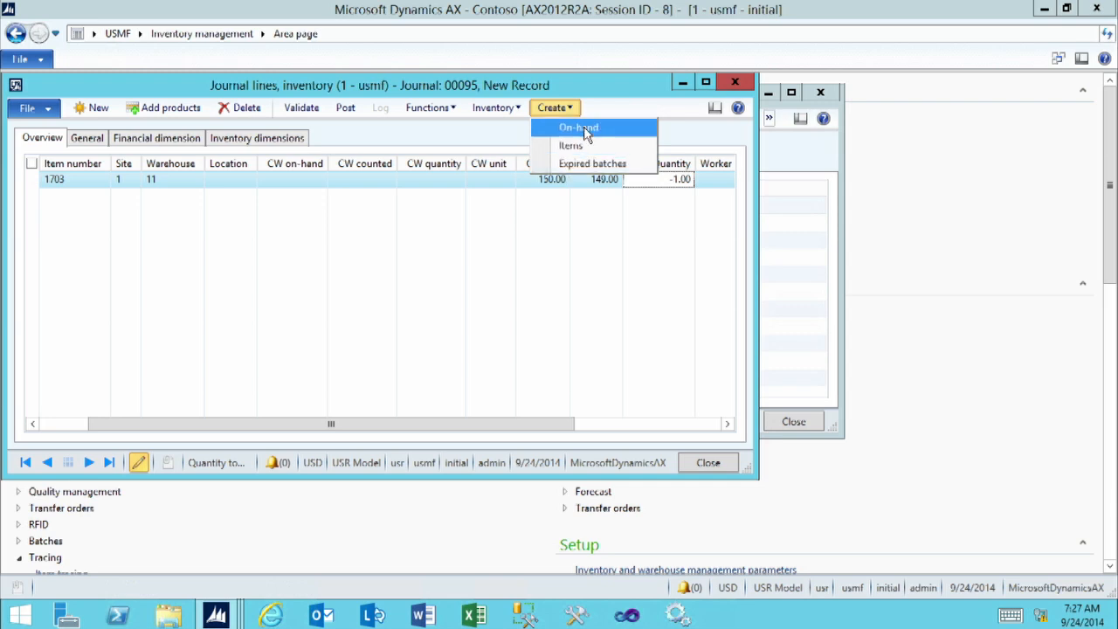
{"action": "left_click", "coordinate": [586, 133]}
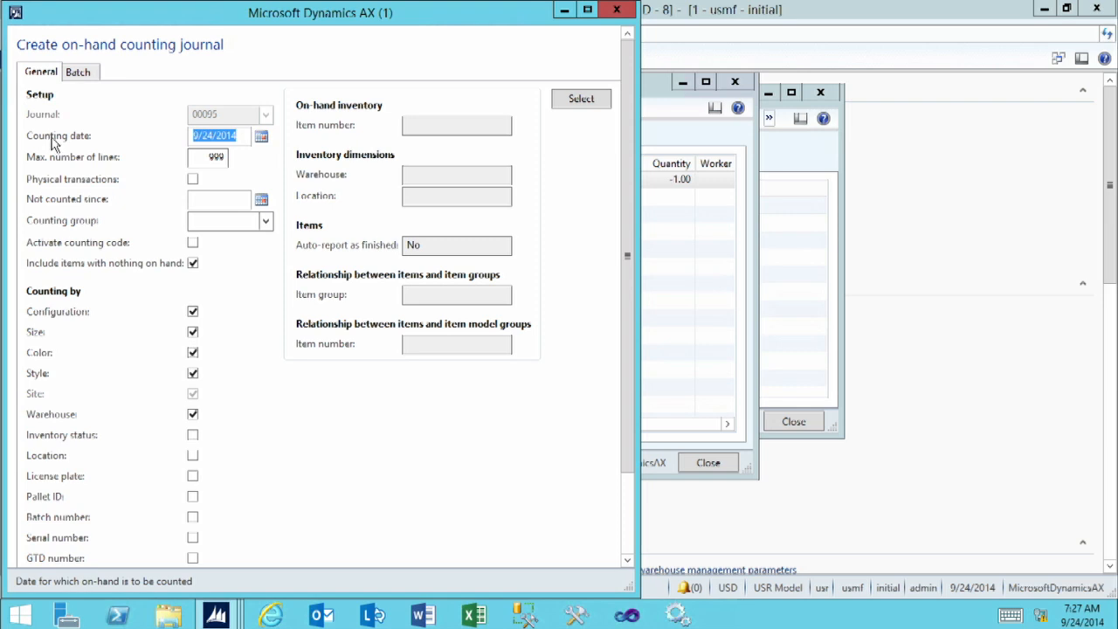
{"action": "left_click", "coordinate": [240, 136]}
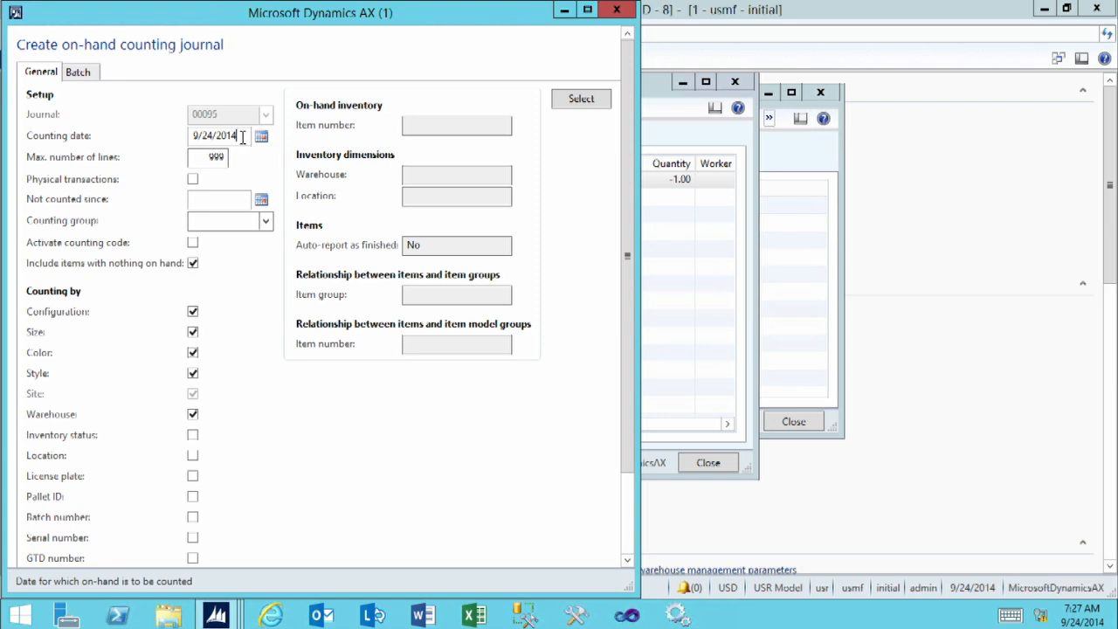
{"action": "left_click", "coordinate": [199, 156]}
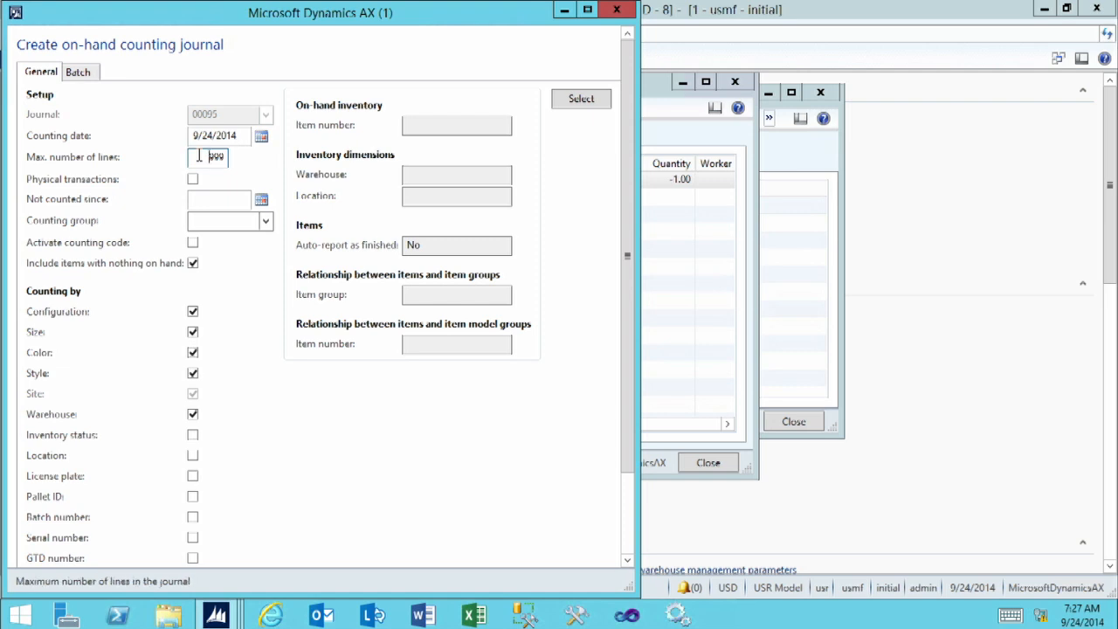
{"action": "left_click_drag", "start_coordinate": [199, 156], "coordinate": [252, 158]}
{"action": "type", "text": "10"}
{"action": "key", "text": "Tab"}
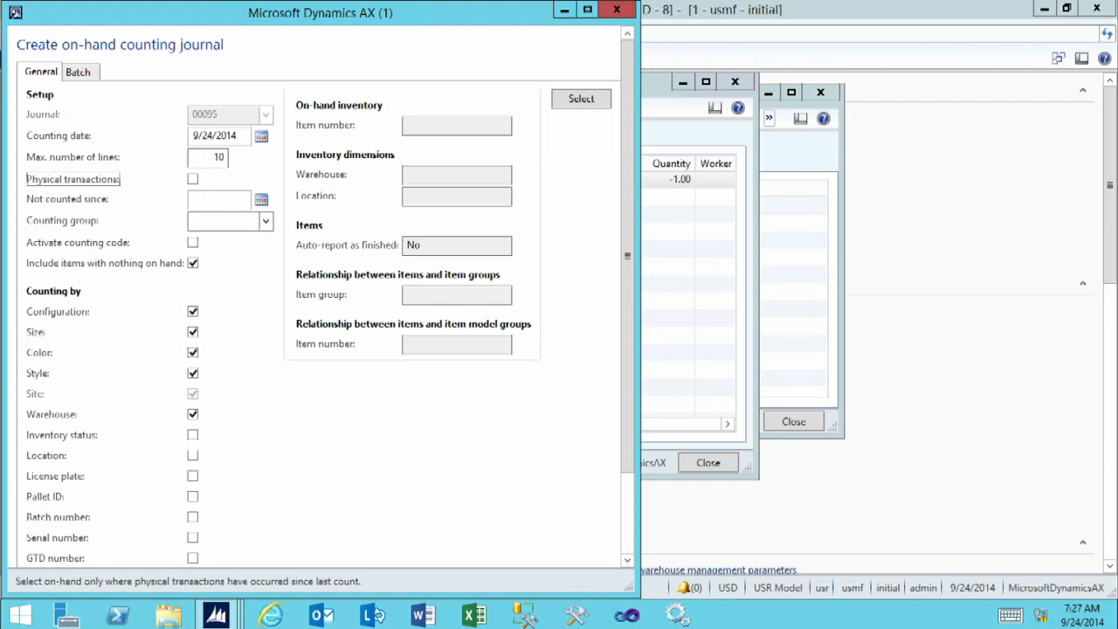
{"action": "left_click", "coordinate": [202, 158]}
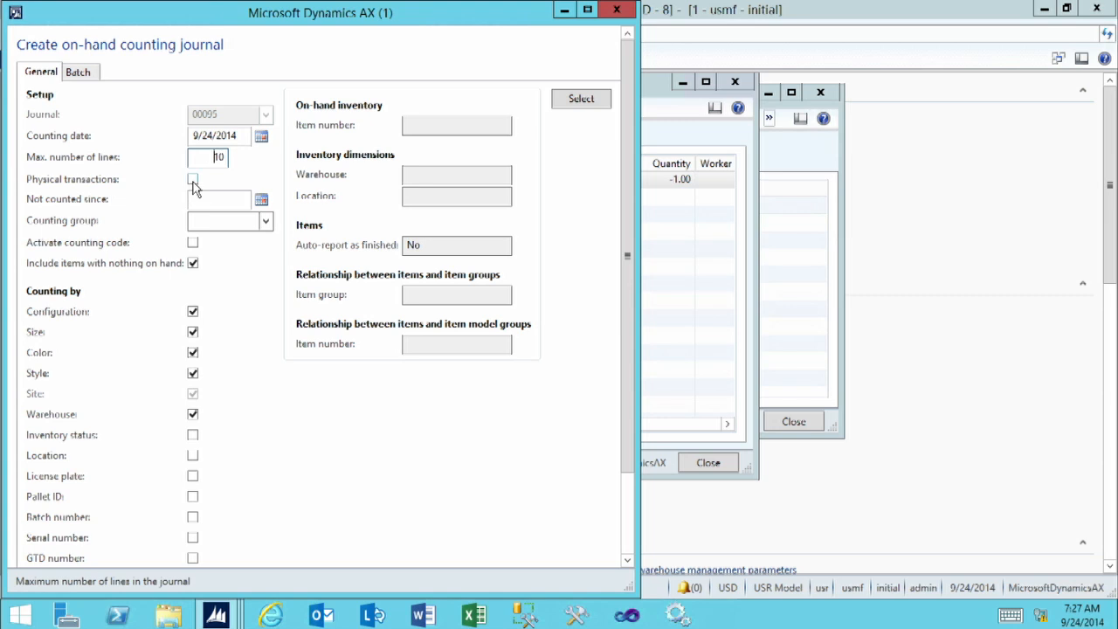
- Try out the physical transactions and counting code options, and look through the available counting groups
{"action": "left_click", "coordinate": [193, 180]}
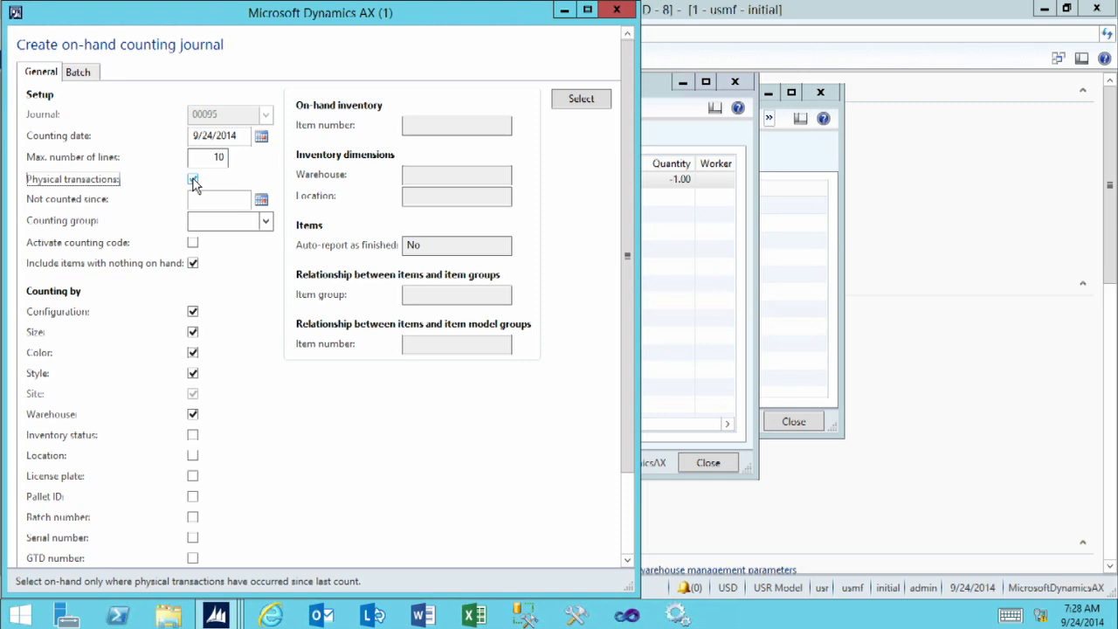
{"action": "left_click", "coordinate": [193, 180]}
{"action": "left_click", "coordinate": [199, 200]}
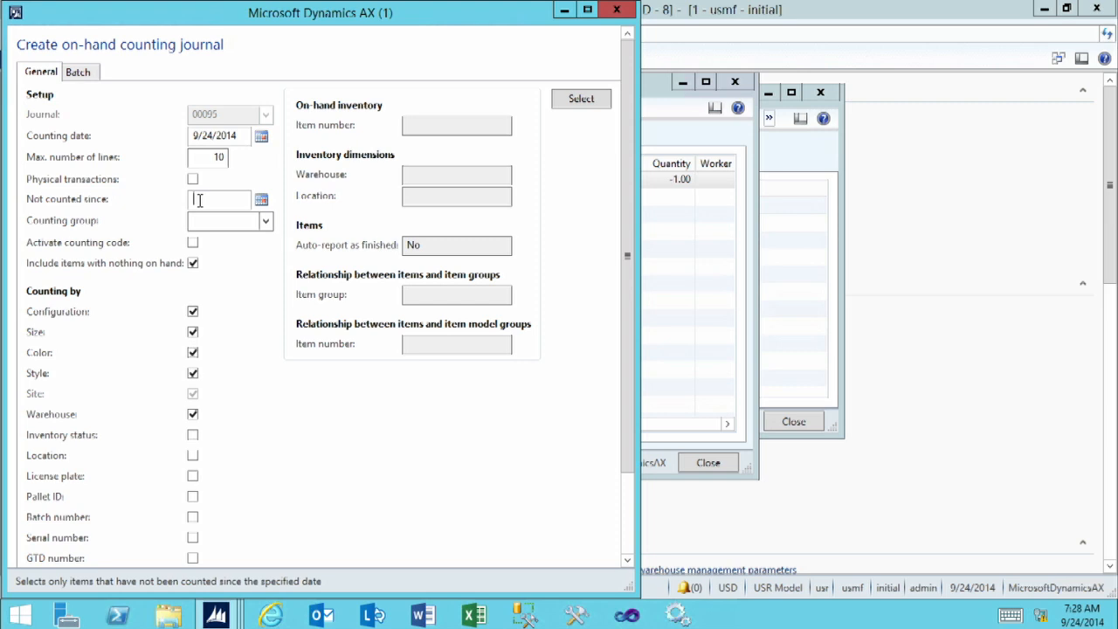
{"action": "left_click", "coordinate": [204, 220]}
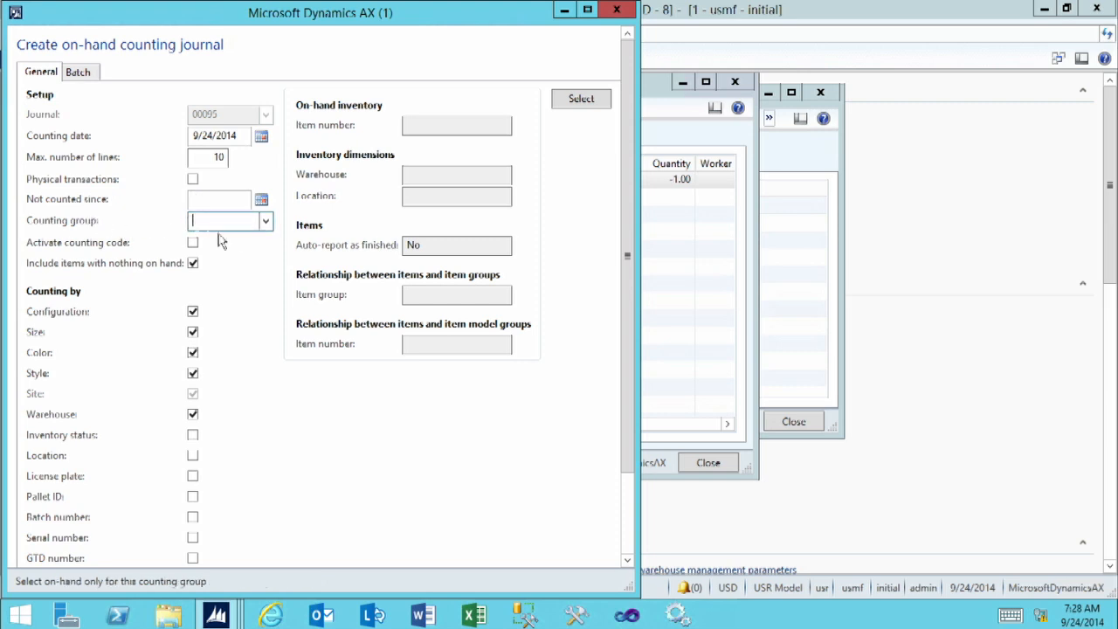
{"action": "left_click", "coordinate": [265, 222]}
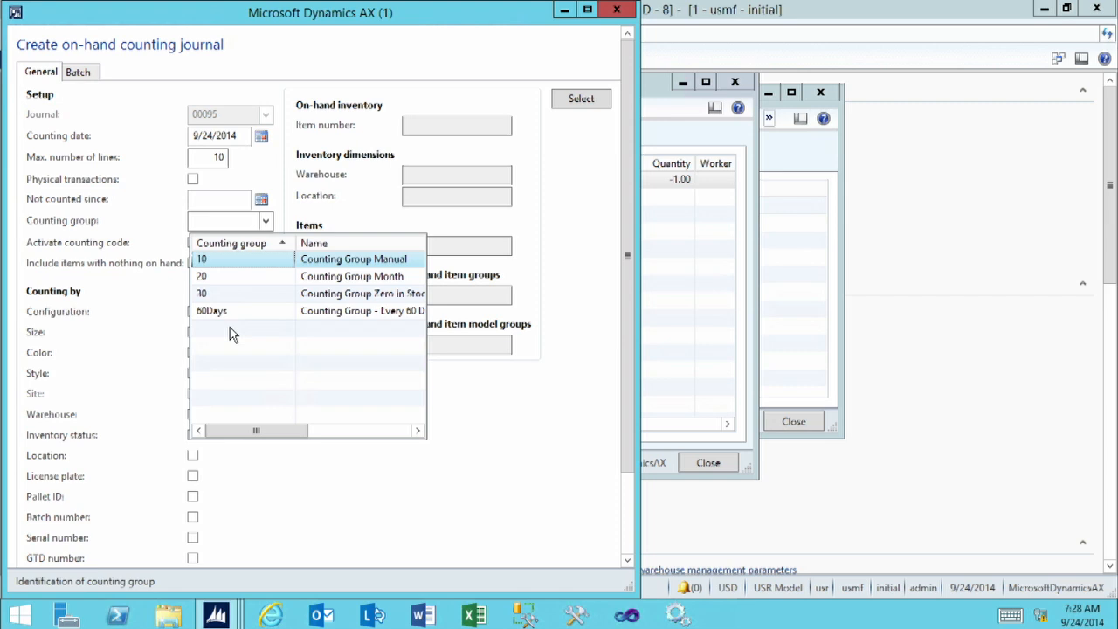
{"action": "left_click", "coordinate": [219, 221]}
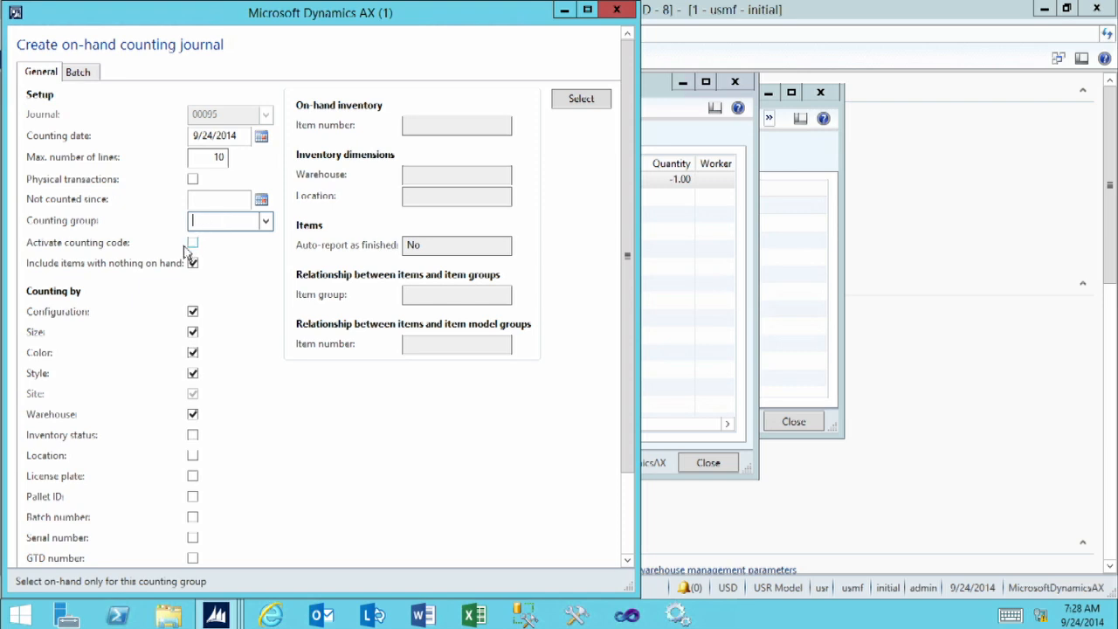
{"action": "left_click", "coordinate": [193, 246]}
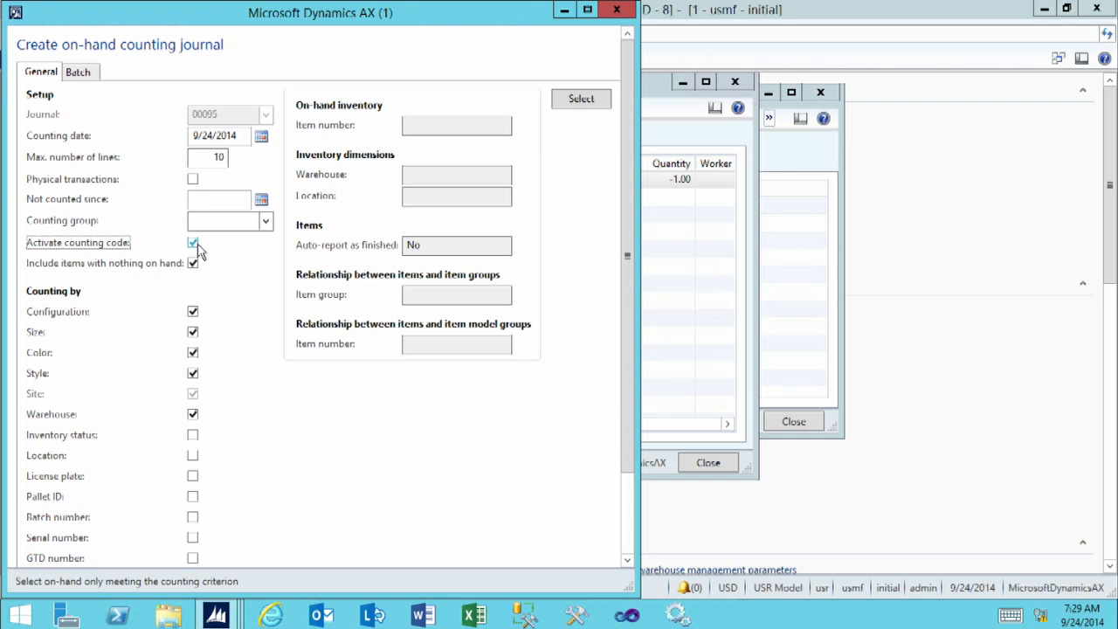
{"action": "left_click", "coordinate": [194, 245]}
- Open the on-hand query selection in full view and add a filter range on the Items table
{"action": "left_click", "coordinate": [581, 101]}
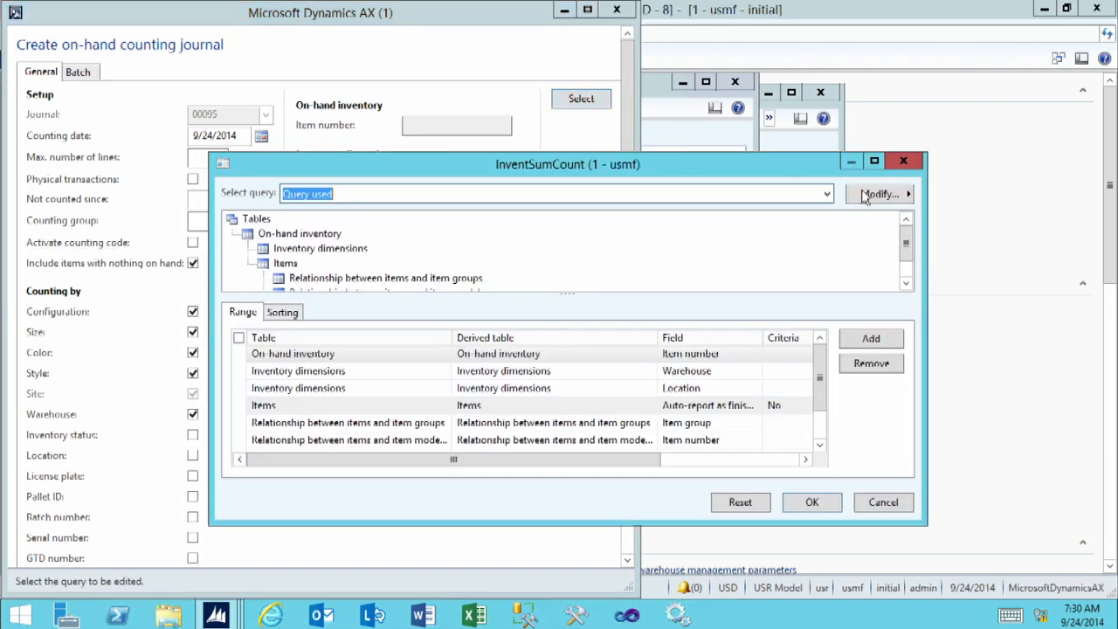
{"action": "left_click", "coordinate": [873, 161]}
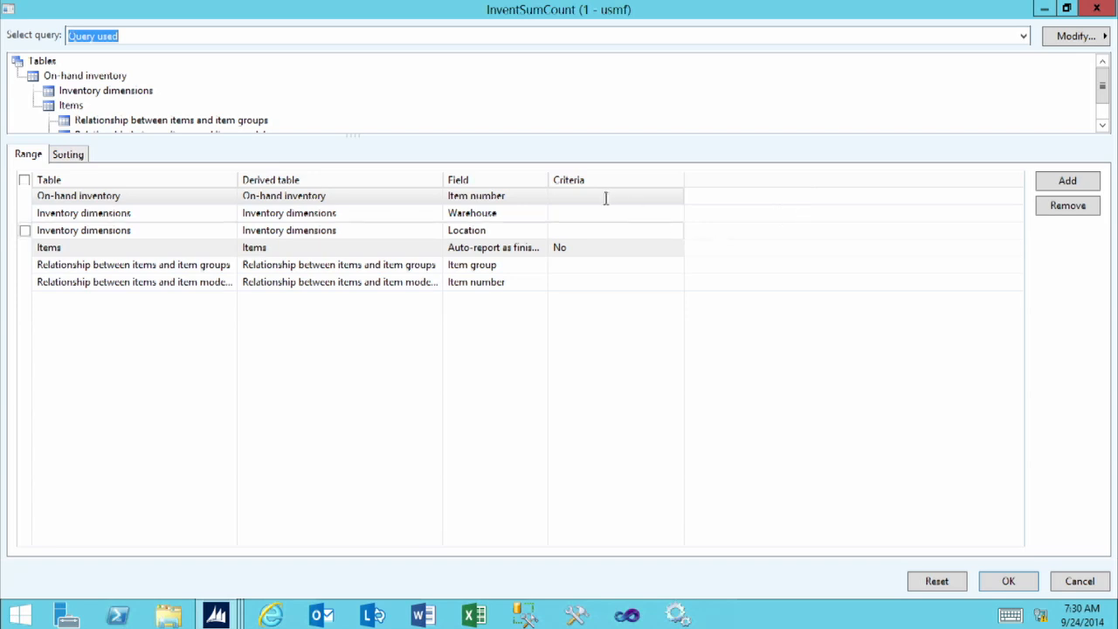
{"action": "left_click", "coordinate": [1065, 186]}
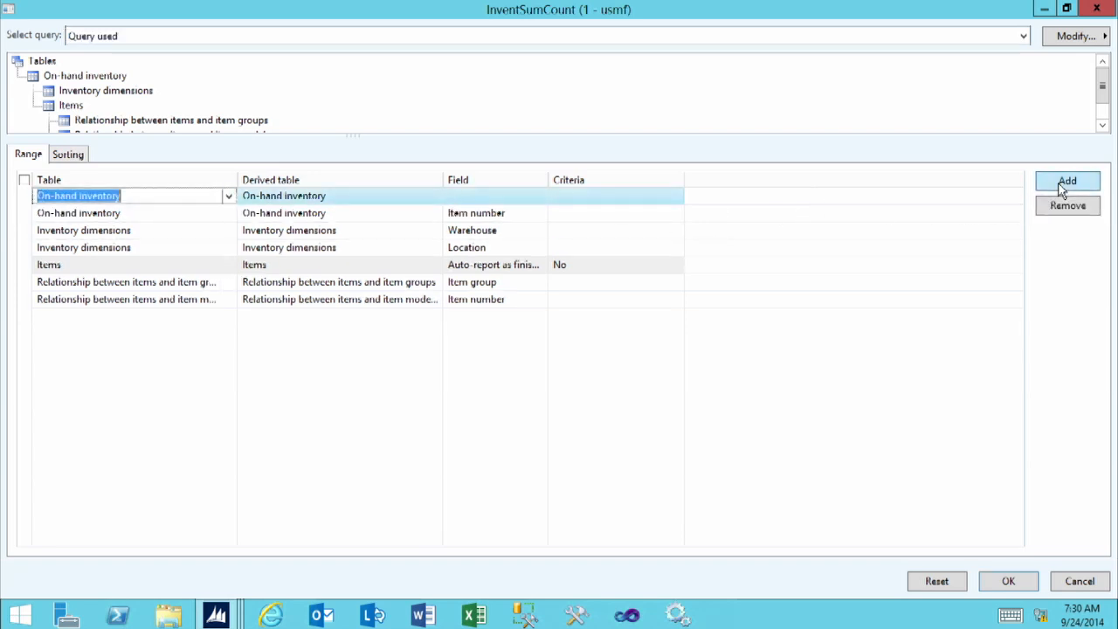
{"action": "left_click", "coordinate": [497, 195]}
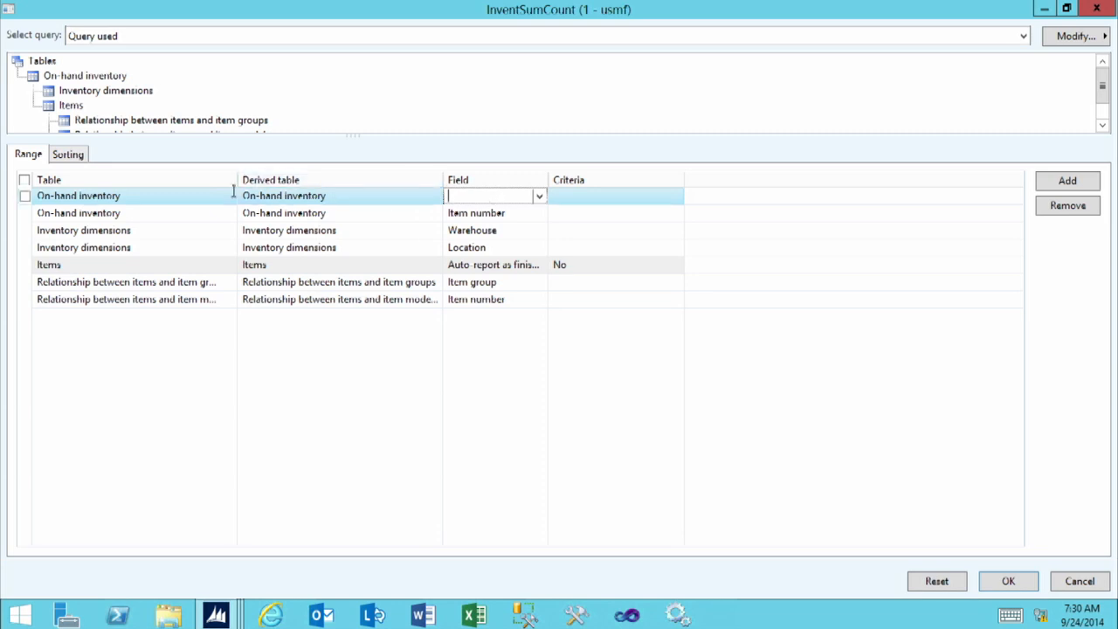
{"action": "left_click", "coordinate": [180, 197]}
{"action": "left_click", "coordinate": [229, 197]}
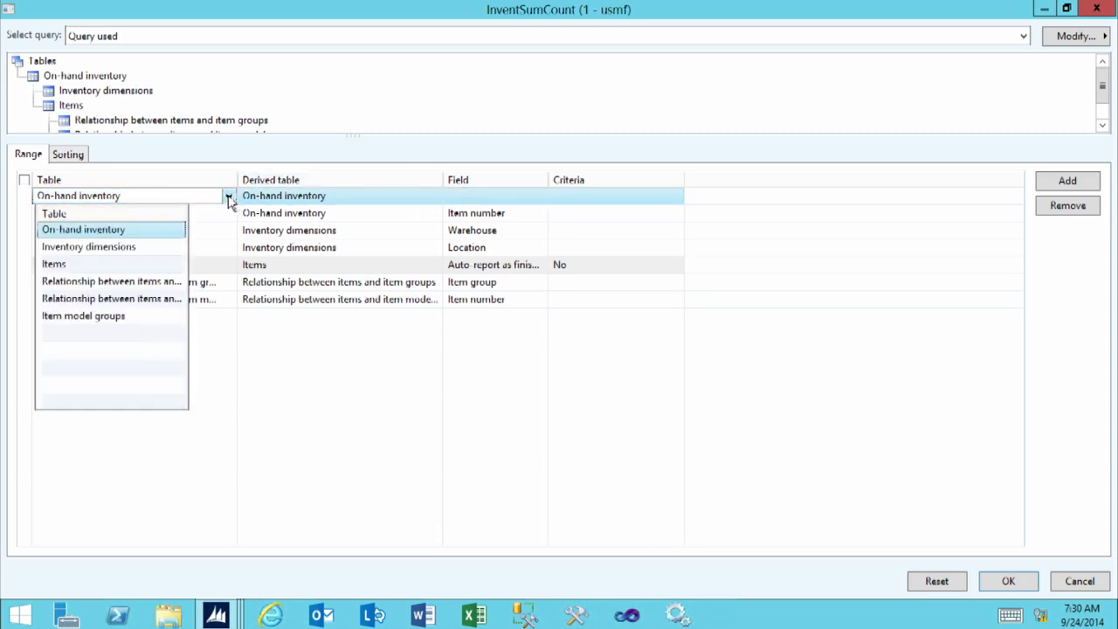
{"action": "left_click", "coordinate": [66, 265]}
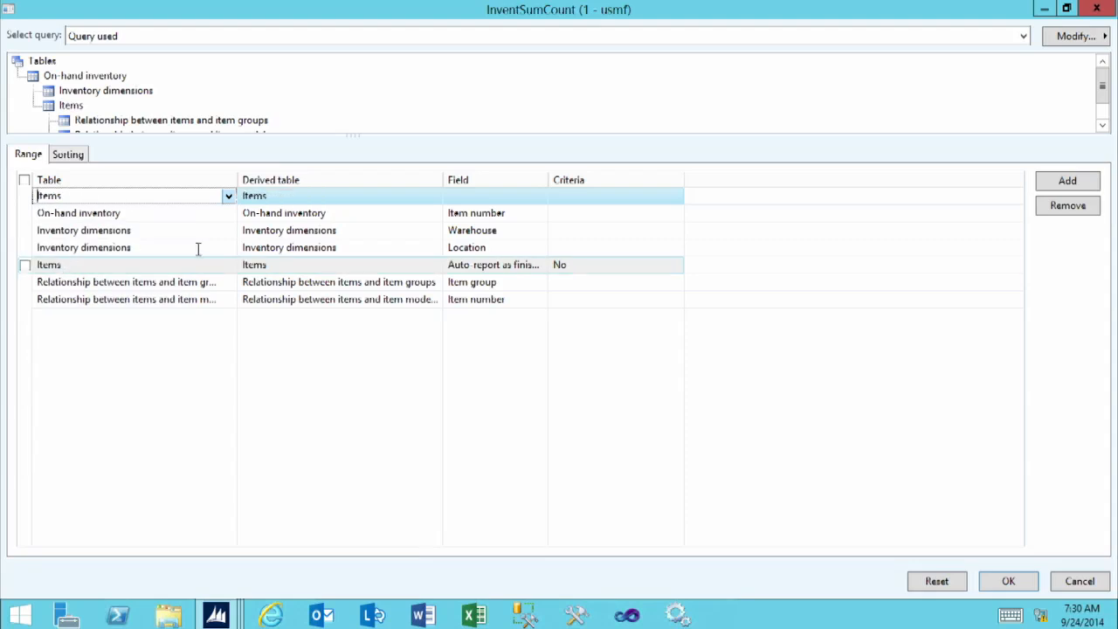
- Filter the new Items range on the ABC-code revenue field with criterion A
{"action": "left_click", "coordinate": [500, 198]}
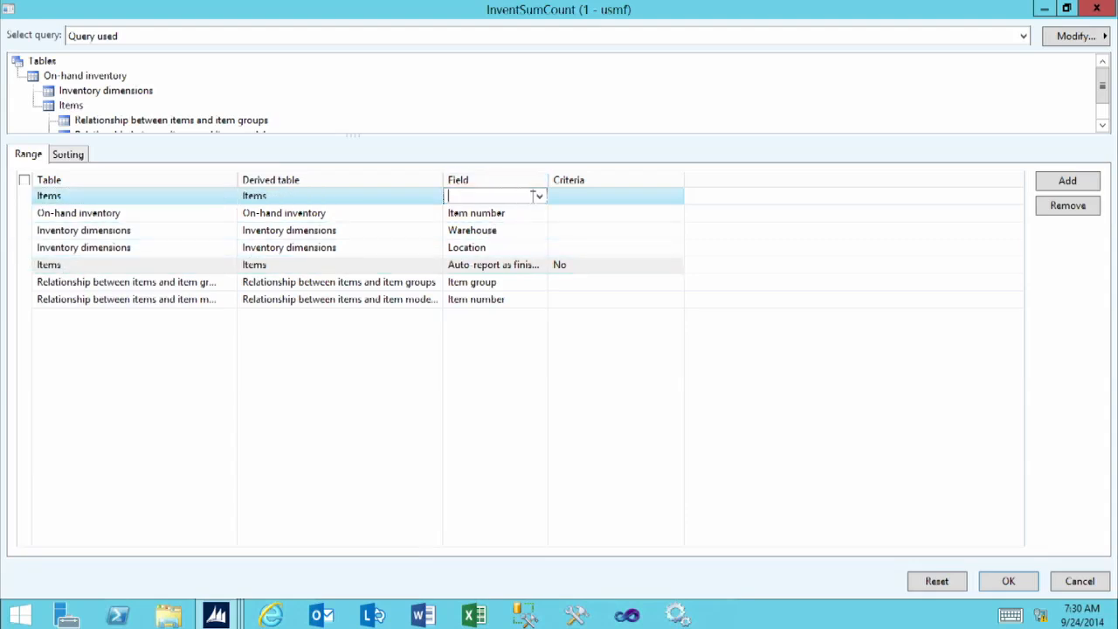
{"action": "left_click", "coordinate": [539, 197]}
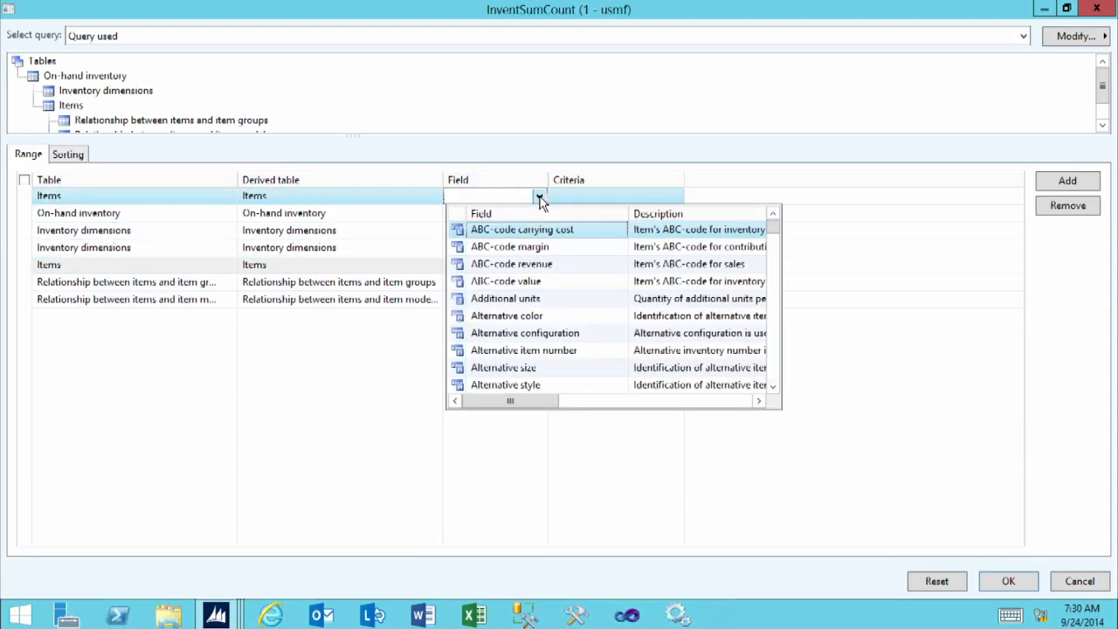
{"action": "left_click", "coordinate": [486, 266]}
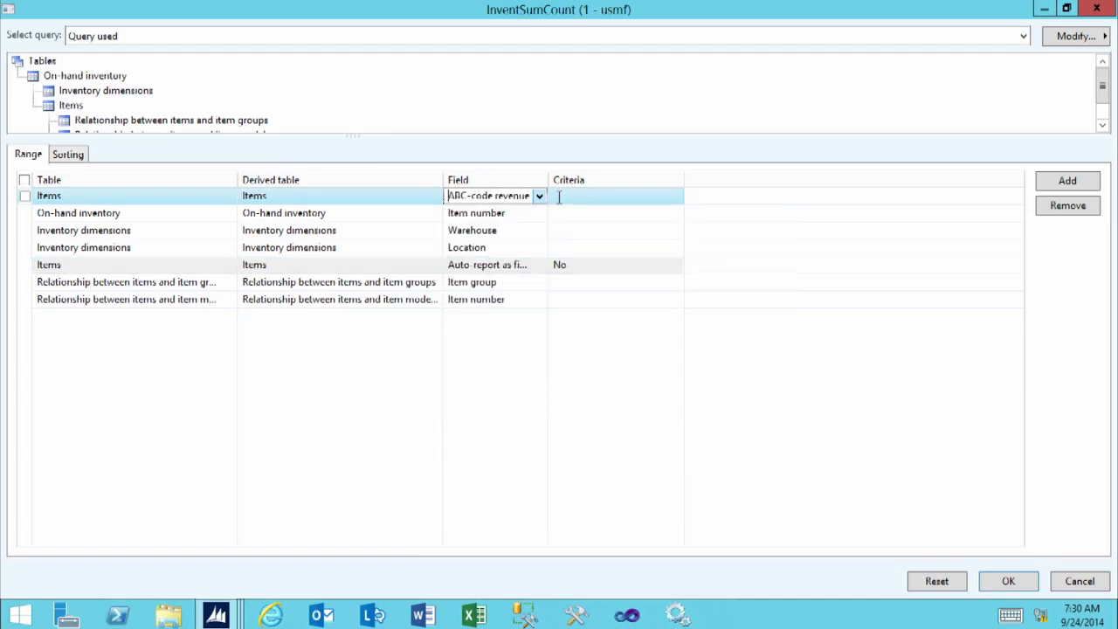
{"action": "left_click", "coordinate": [560, 198]}
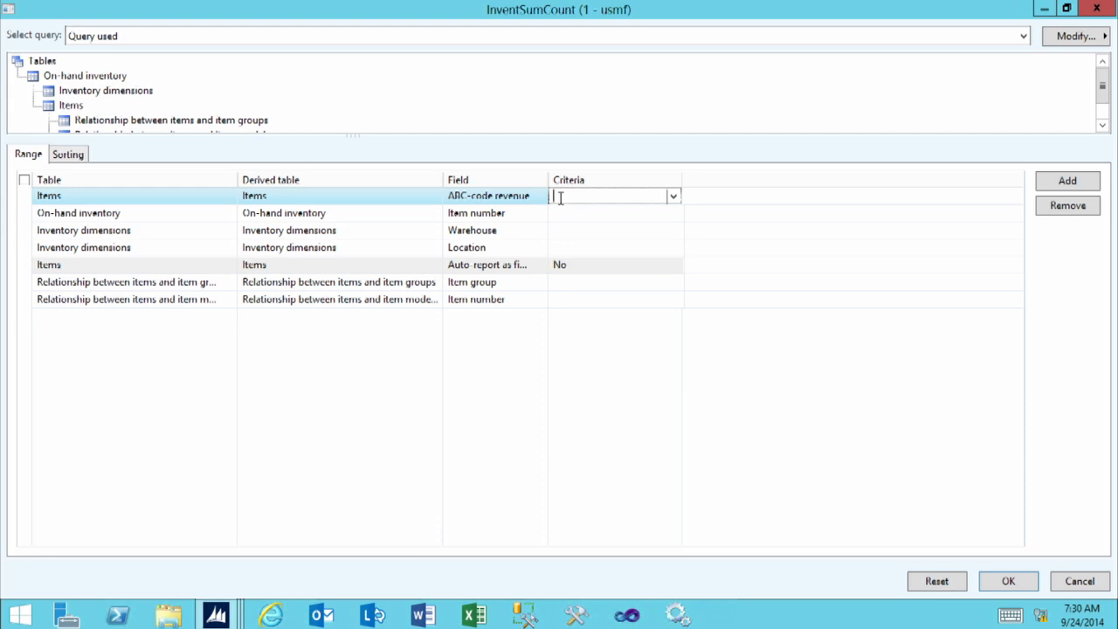
{"action": "left_click", "coordinate": [675, 197]}
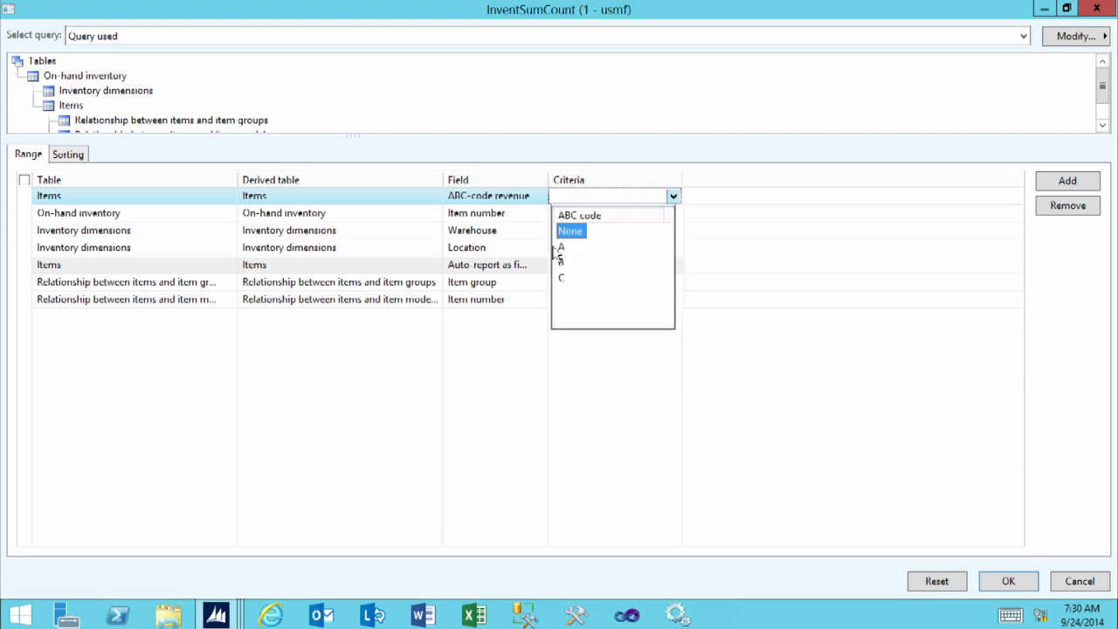
{"action": "left_click", "coordinate": [563, 250]}
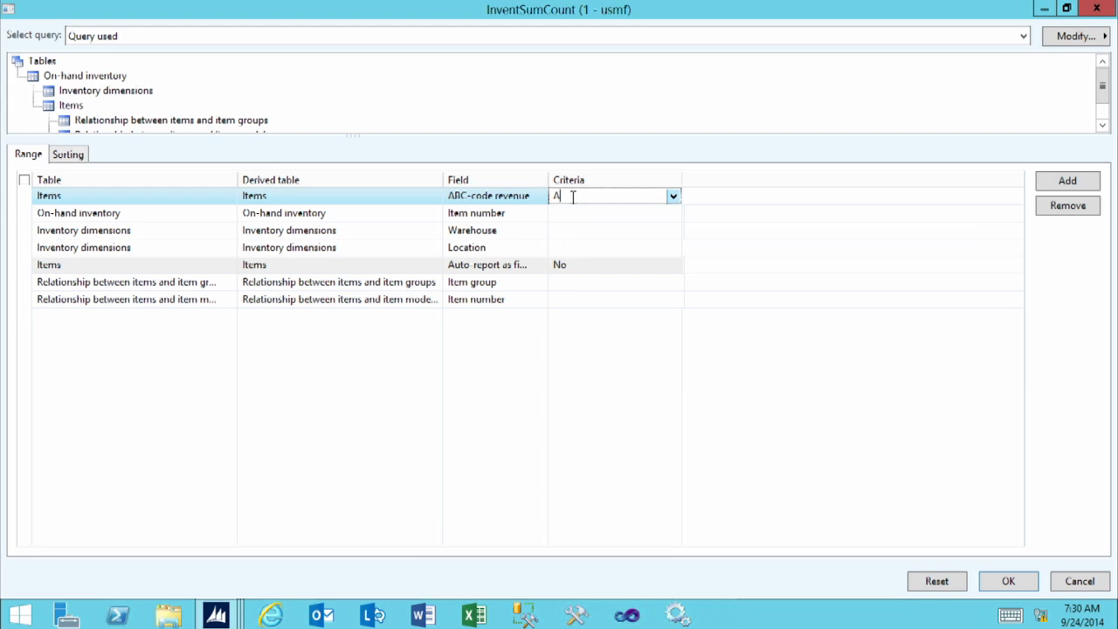
- Reset the query to its default ranges, generate the on-hand counting lines, and read and dismiss the resulting message
{"action": "left_click", "coordinate": [935, 584]}
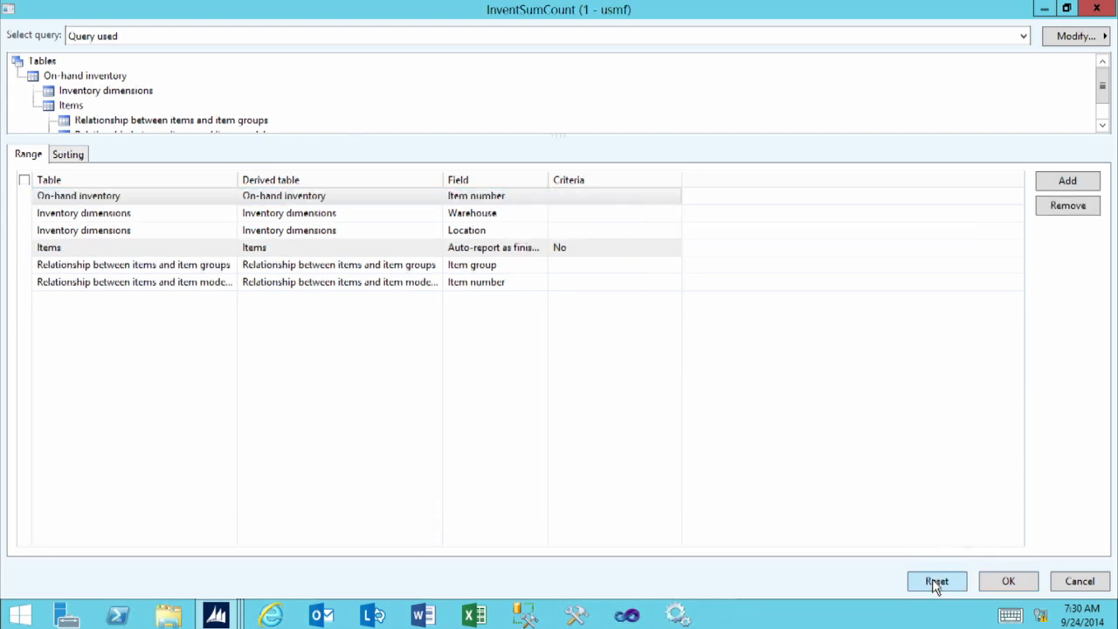
{"action": "left_click", "coordinate": [1009, 583]}
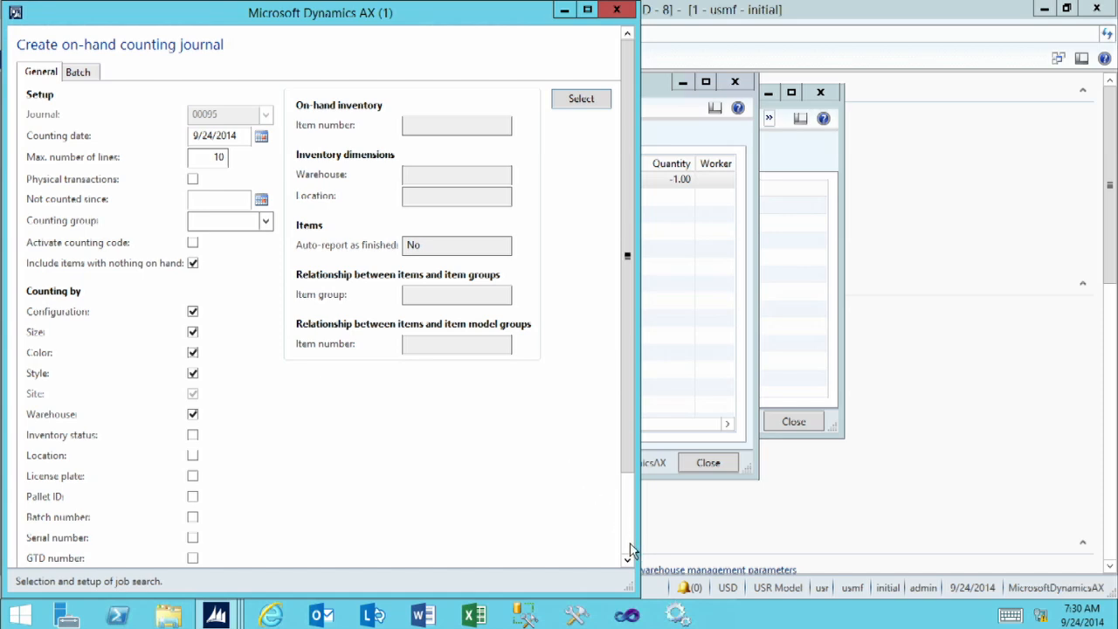
{"action": "scroll", "coordinate": [630, 543], "scroll_direction": "down", "scroll_amount": 3}
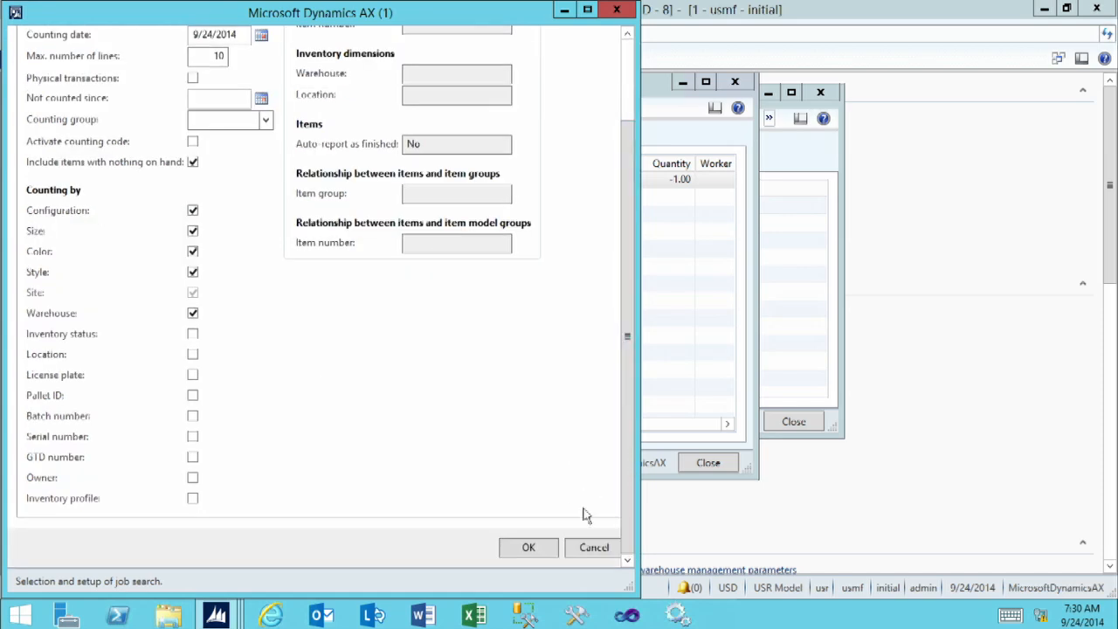
{"action": "left_click", "coordinate": [529, 549]}
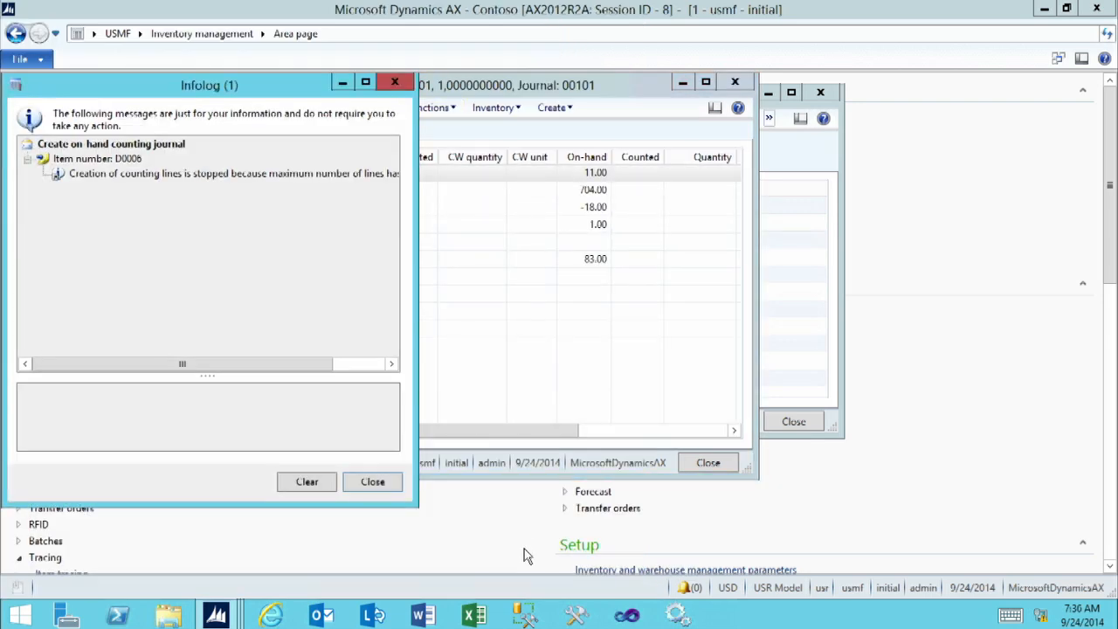
{"action": "left_click", "coordinate": [169, 181]}
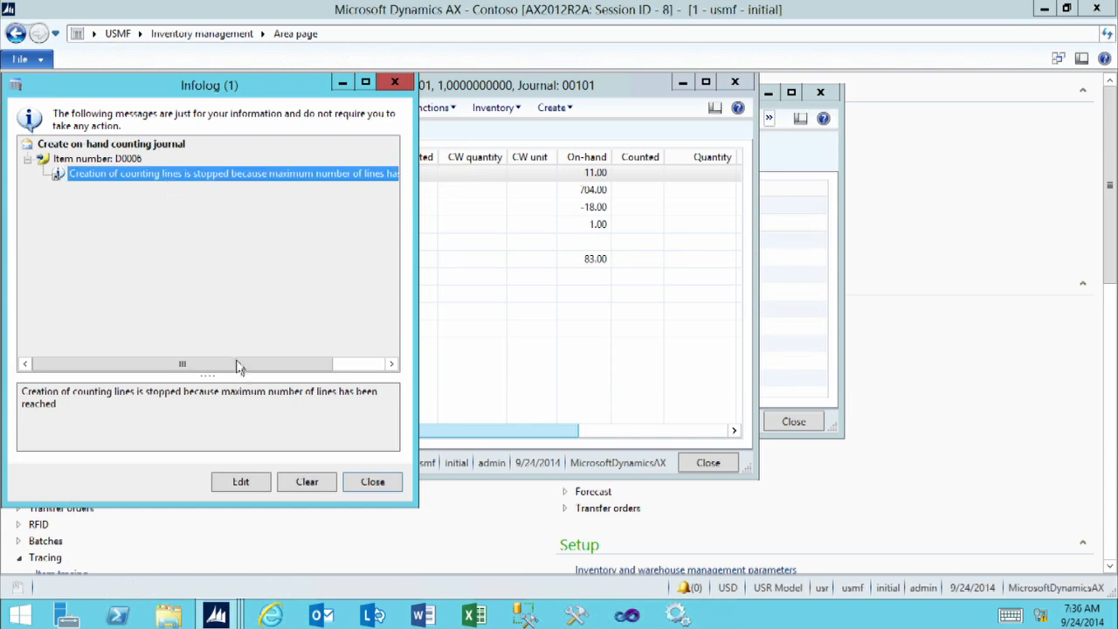
{"action": "left_click", "coordinate": [367, 482]}
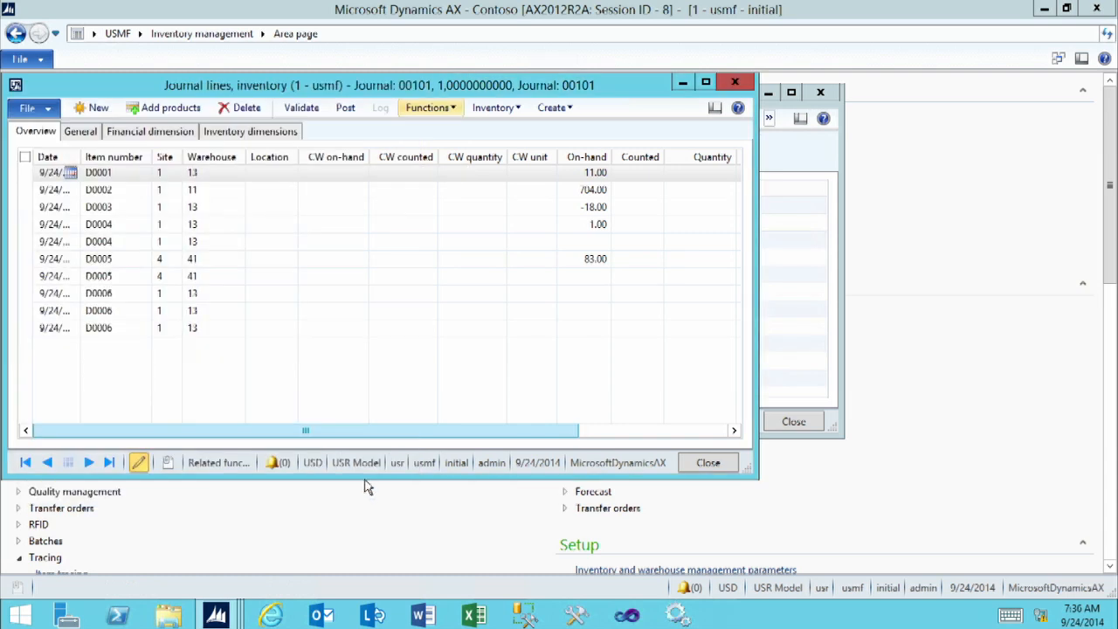
- Maximize the journal lines, widen the Date column to fit full dates, and return to the journal overview
{"action": "left_click", "coordinate": [706, 82]}
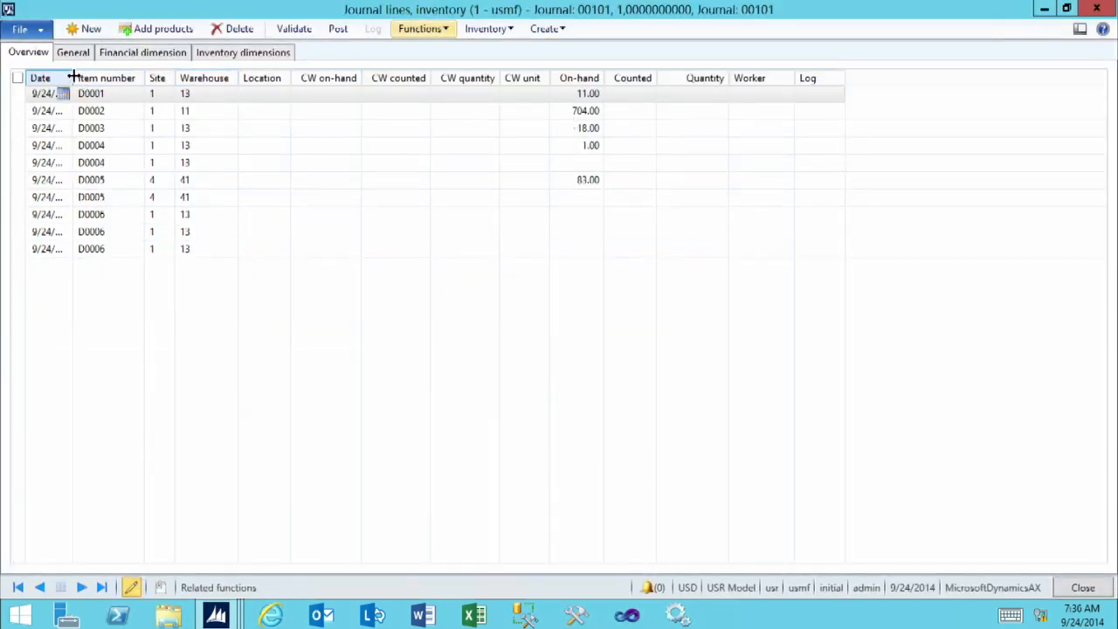
{"action": "left_click_drag", "start_coordinate": [73, 77], "coordinate": [96, 77]}
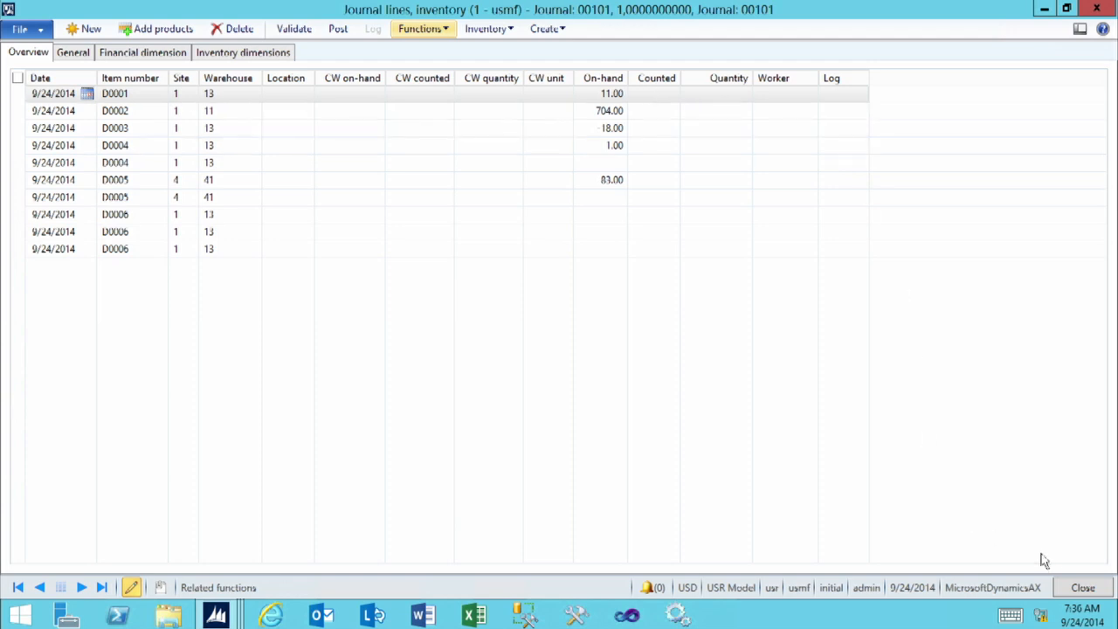
{"action": "left_click", "coordinate": [1084, 588]}
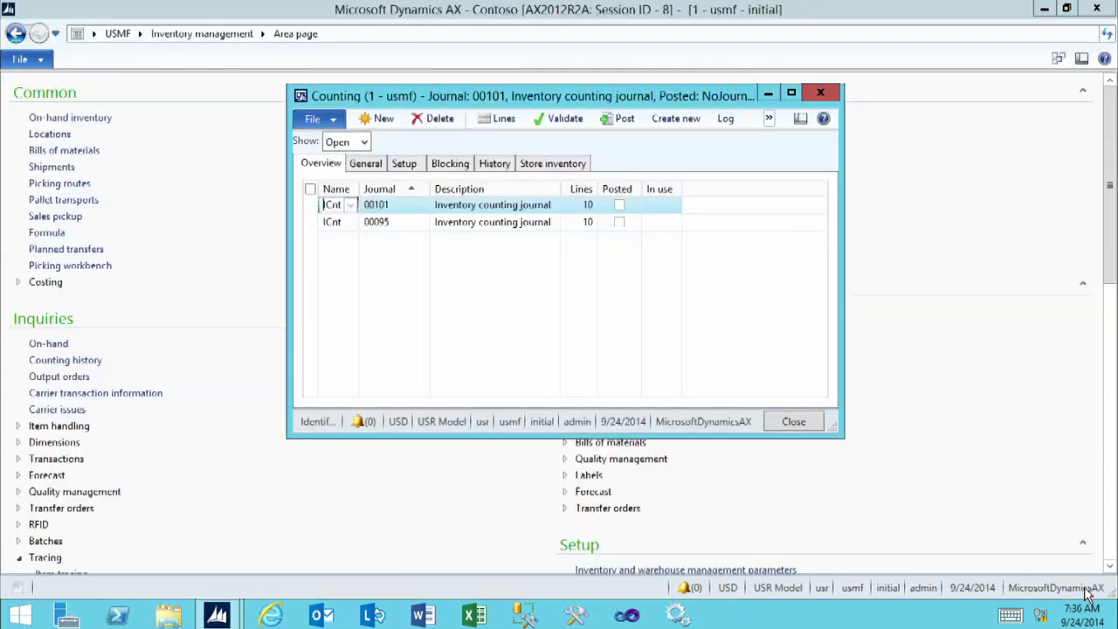
- Look at the counting list print options for journal 00101 and leave without printing
{"action": "left_click", "coordinate": [770, 120]}
{"action": "mouse_move", "coordinate": [802, 145]}
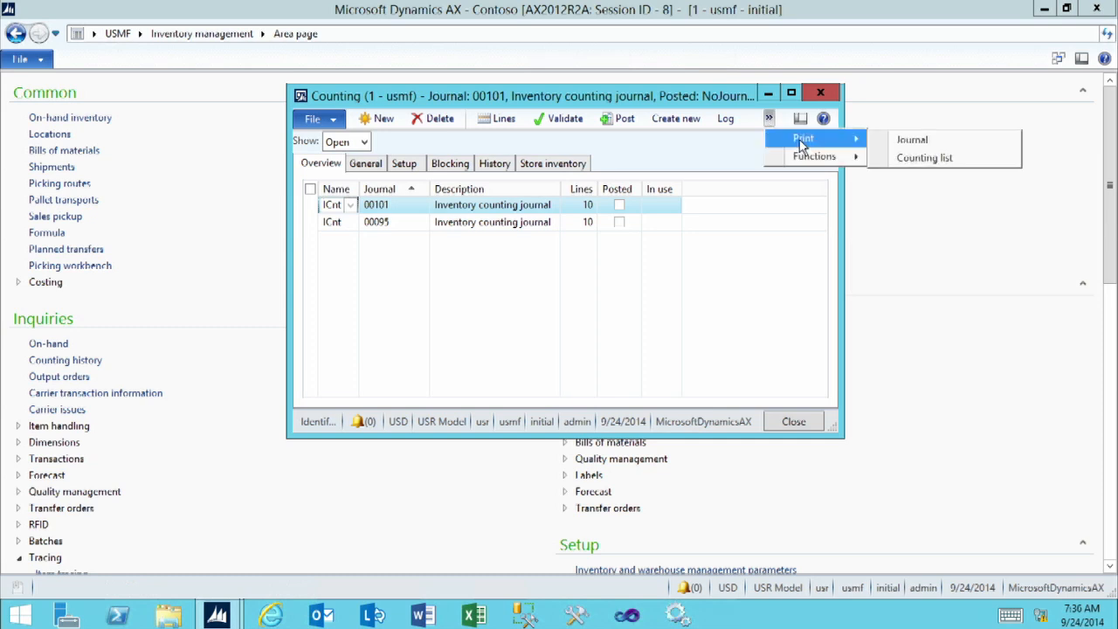
{"action": "left_click", "coordinate": [931, 160]}
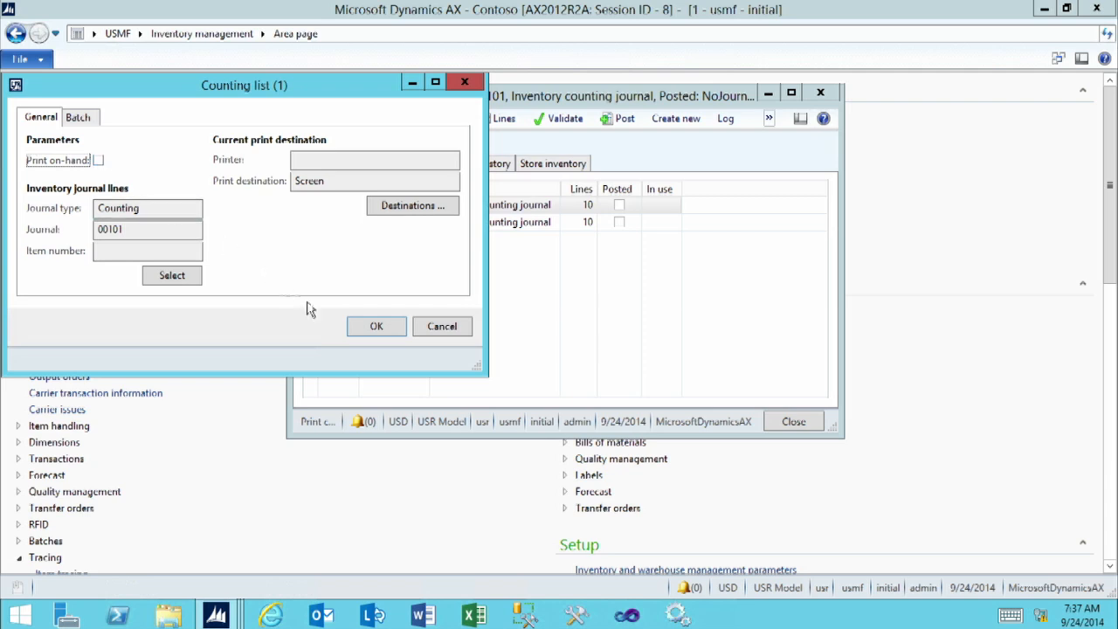
{"action": "left_click", "coordinate": [446, 331]}
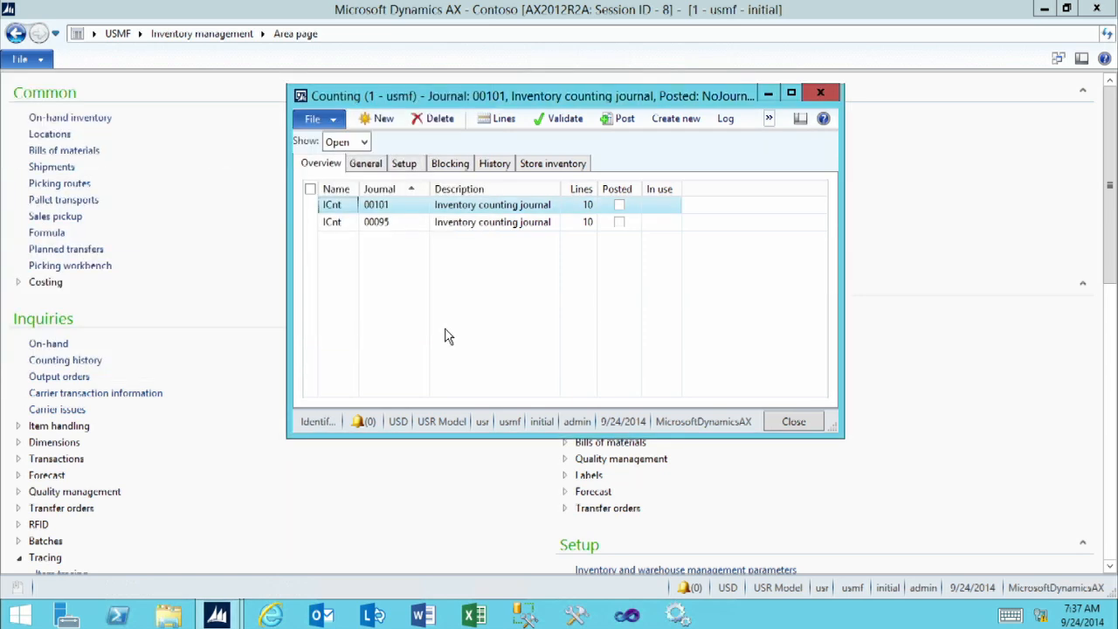
- Reopen the lines of journal 00101 and enter counted quantities of 11 for D0001 and 703 for D0002
{"action": "left_click", "coordinate": [505, 120]}
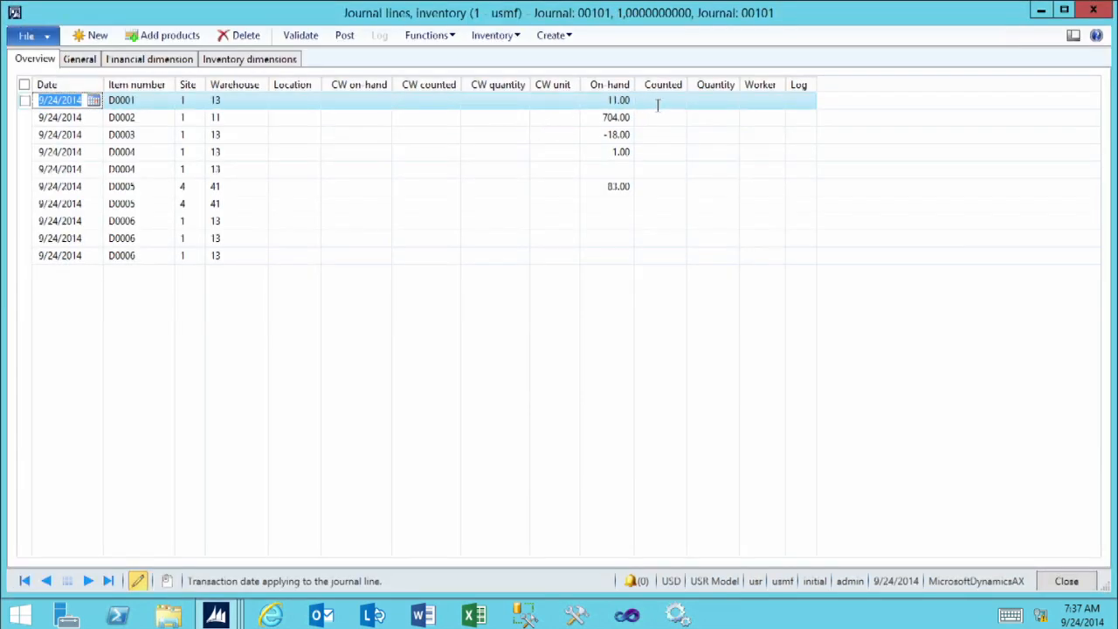
{"action": "left_click", "coordinate": [658, 102]}
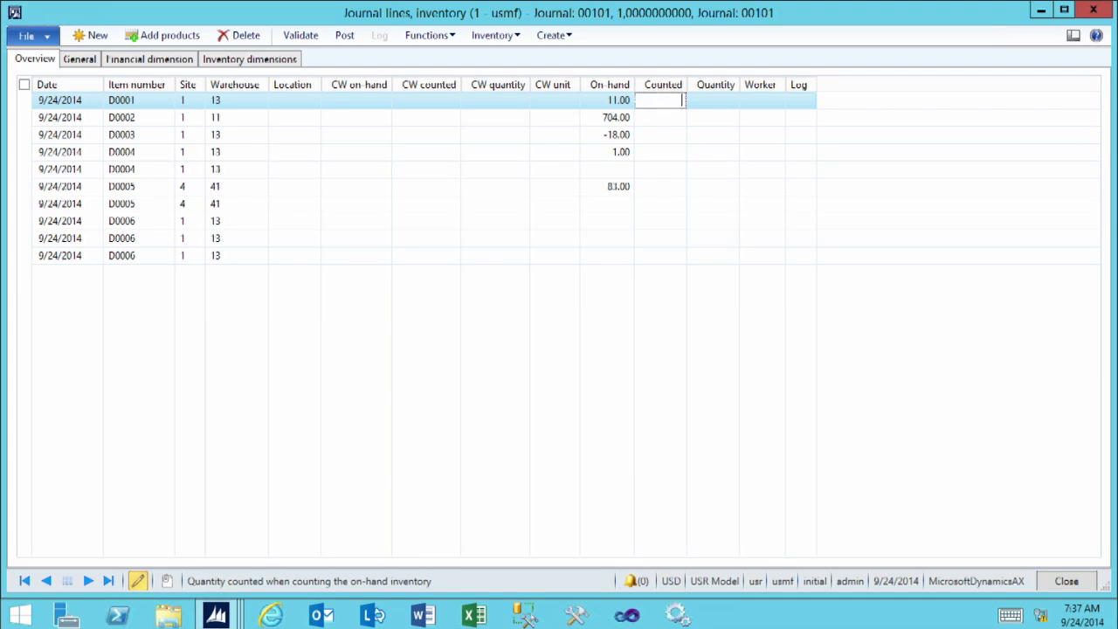
{"action": "type", "text": "11"}
{"action": "left_click", "coordinate": [664, 119]}
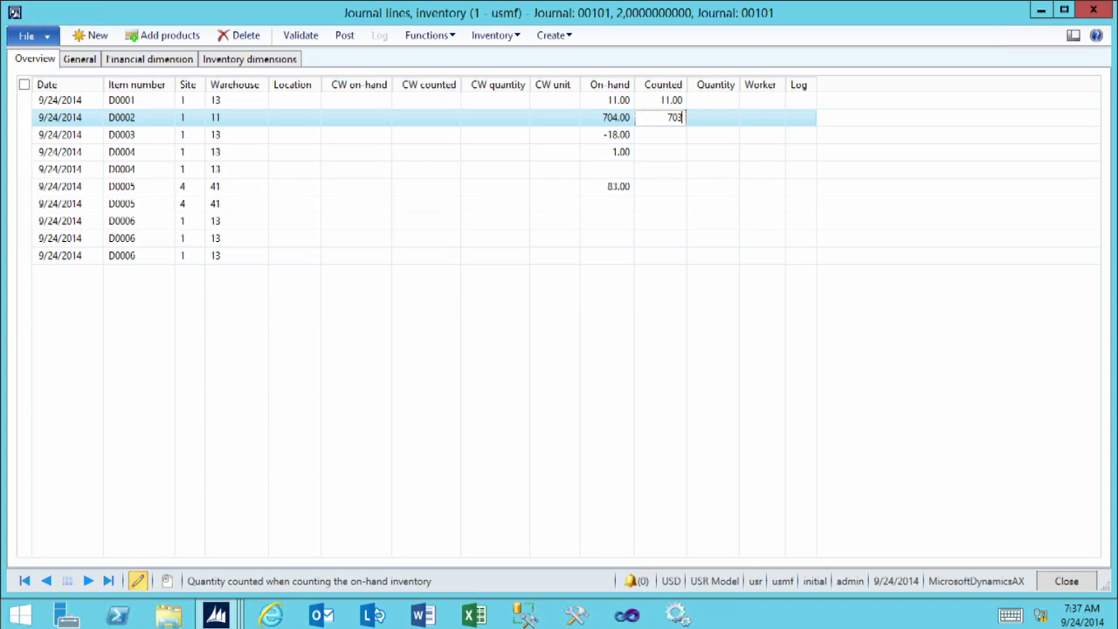
{"action": "type", "text": "703"}
- Enter counted quantities of 0 for D0003, 1 for the first D0004 line and 0 for the second
{"action": "left_click", "coordinate": [666, 134]}
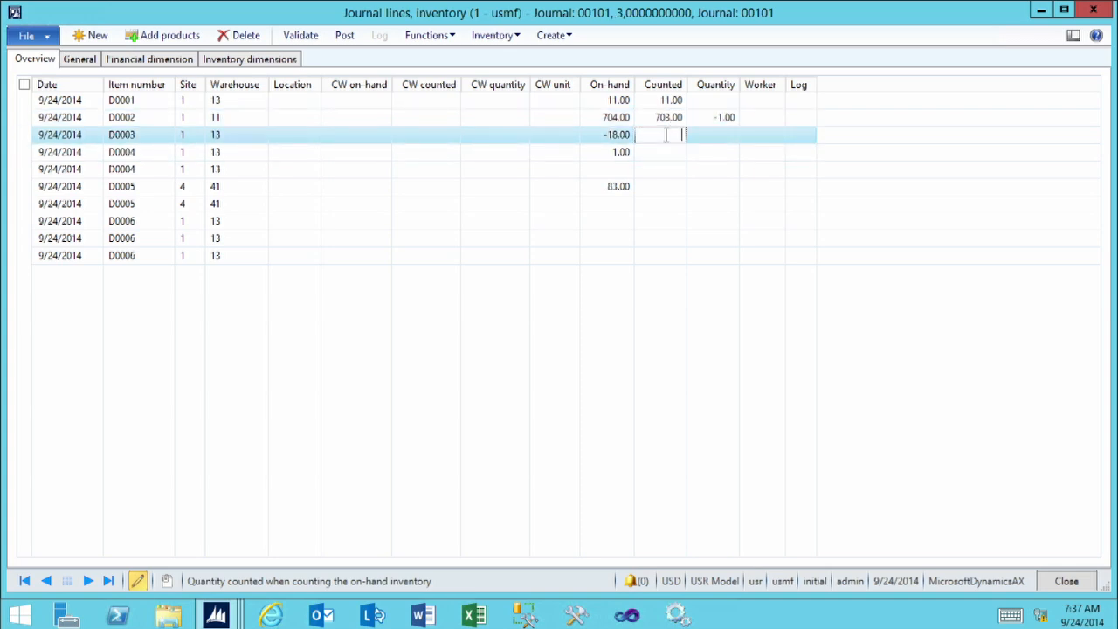
{"action": "left_click", "coordinate": [670, 152]}
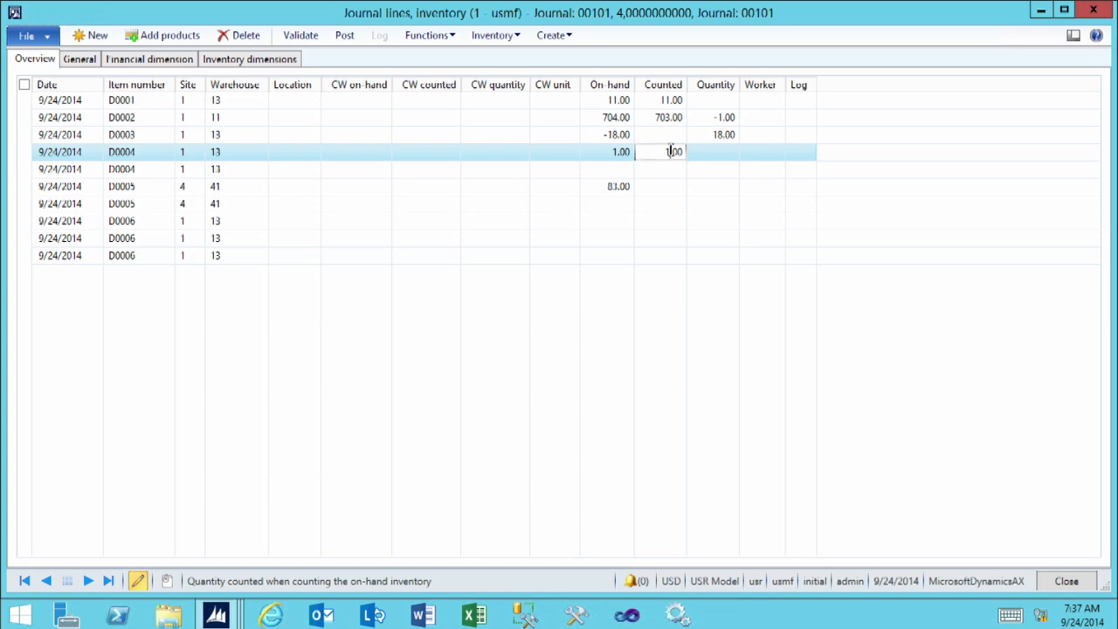
{"action": "key", "text": "Down"}
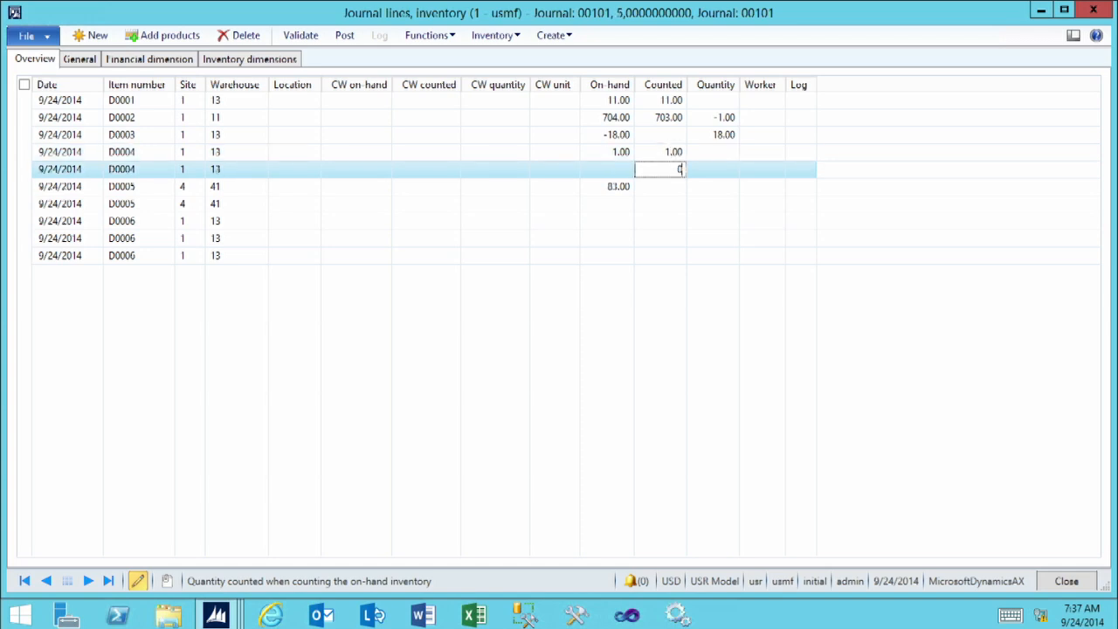
{"action": "type", "text": "0"}
- Enter counted quantities of 83 for the first D0005 line, 0 for the second, and 0 for all three D0006 lines
{"action": "key", "text": "Down"}
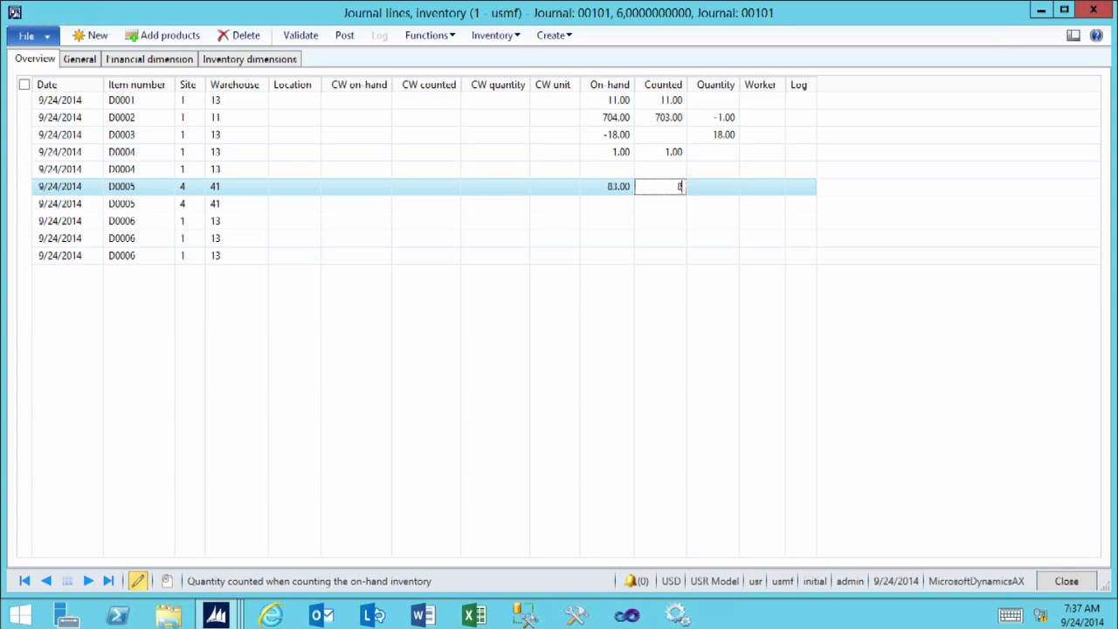
{"action": "key", "text": "Down"}
{"action": "type", "text": "0"}
{"action": "key", "text": "Down"}
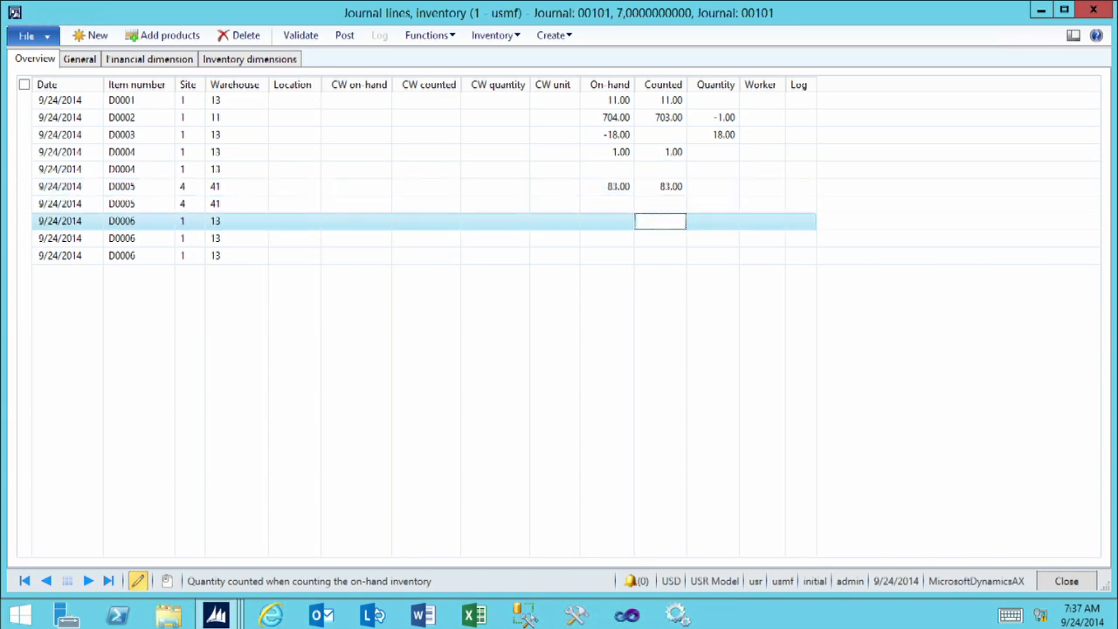
{"action": "type", "text": "0"}
{"action": "key", "text": "Down"}
{"action": "type", "text": "0"}
{"action": "key", "text": "Down"}
{"action": "type", "text": "0"}
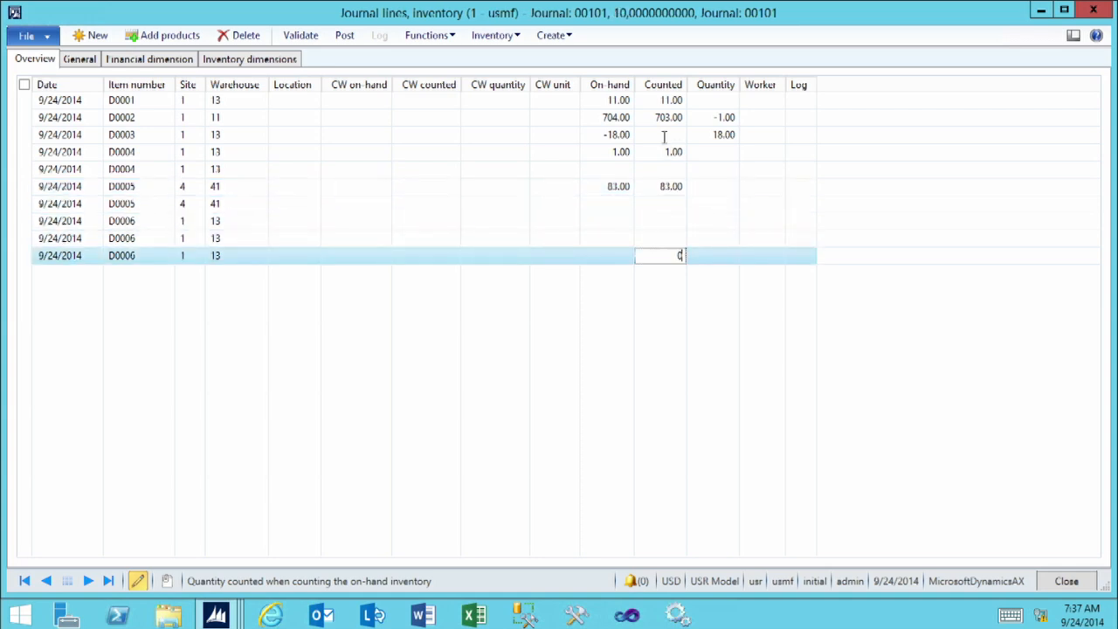
{"action": "left_click", "coordinate": [669, 187]}
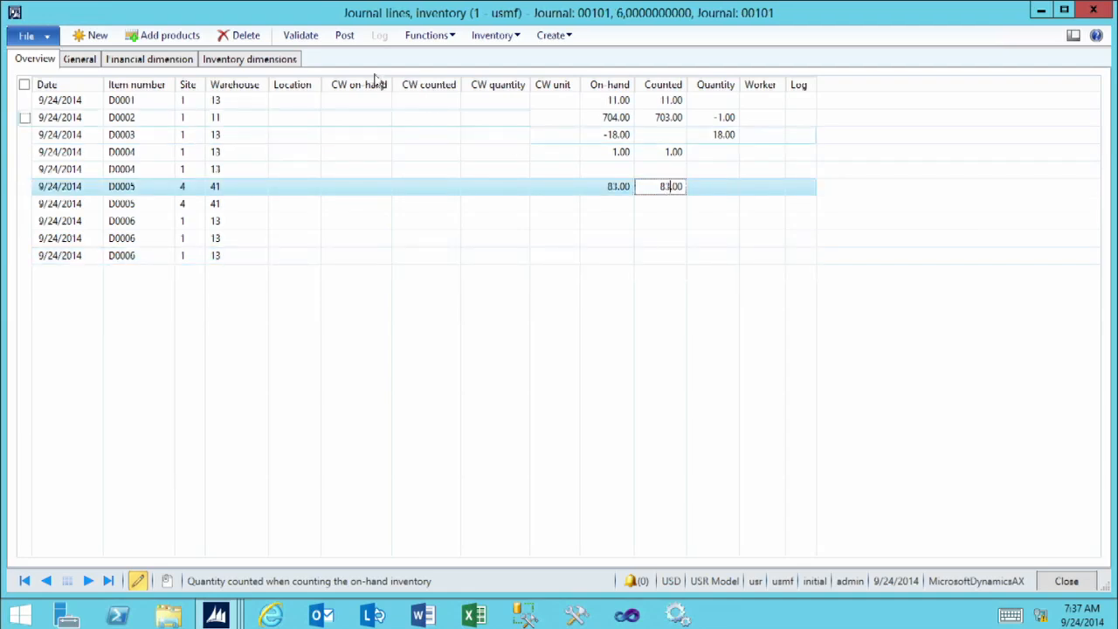
- Validate counting journal 00101 without batch processing and dismiss the resulting message log
{"action": "left_click", "coordinate": [295, 37]}
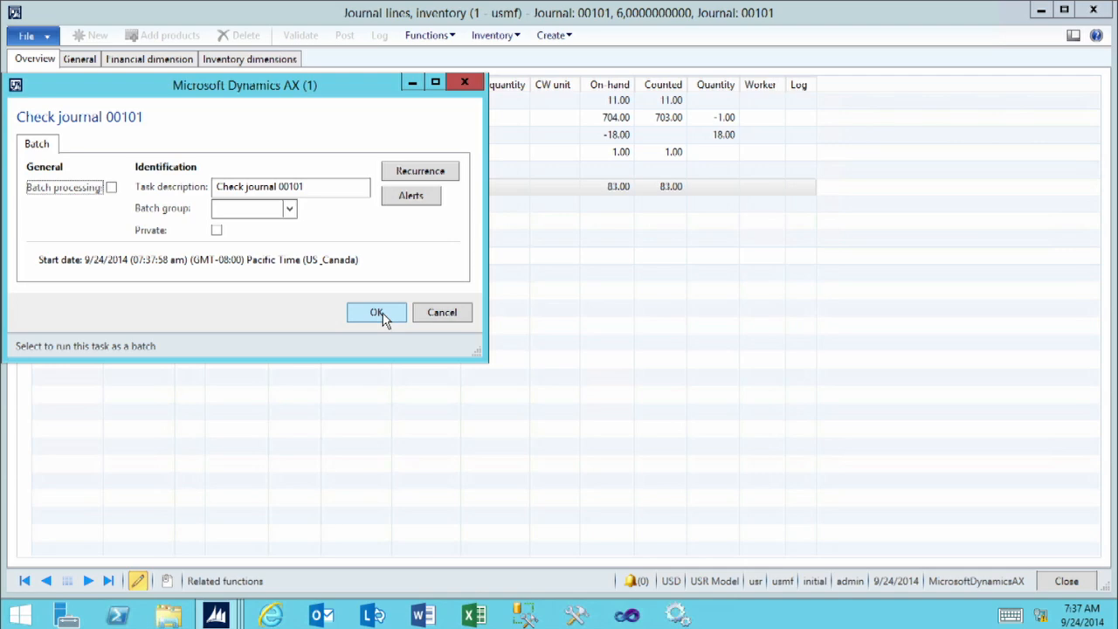
{"action": "left_click", "coordinate": [376, 313]}
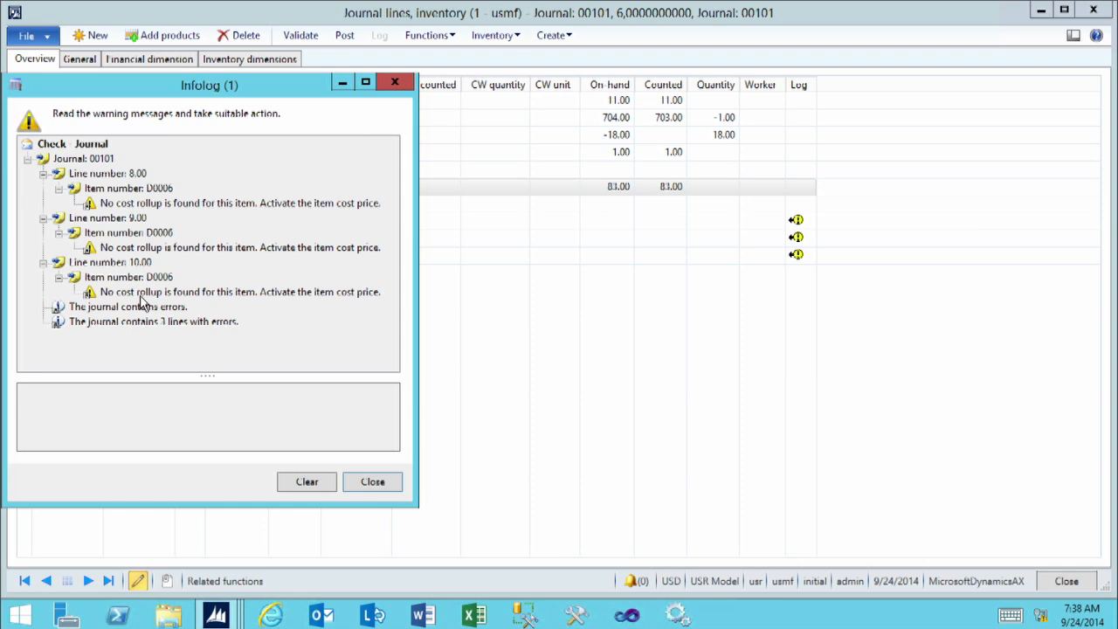
{"action": "left_click", "coordinate": [372, 483]}
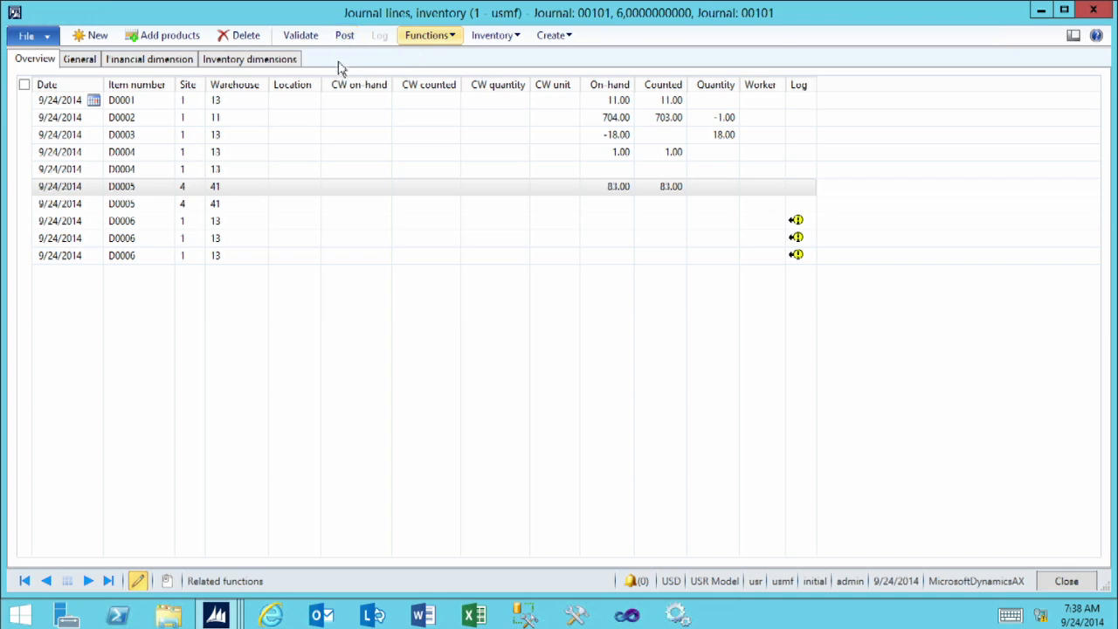
- Delete all three D0006 lines from journal 00101
{"action": "left_click", "coordinate": [384, 226]}
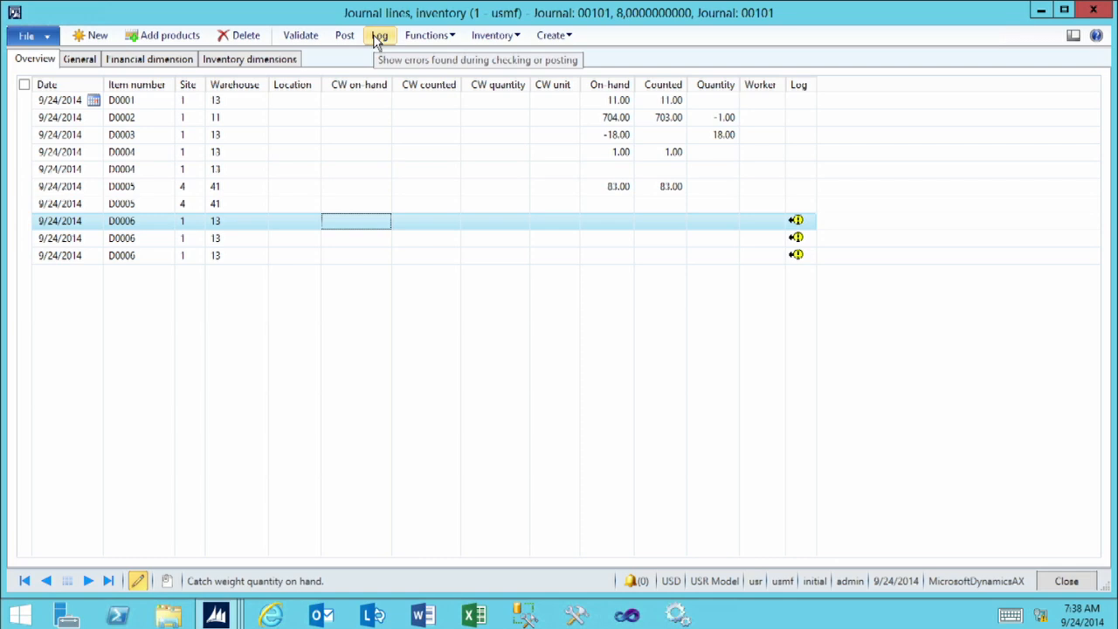
{"action": "left_click", "coordinate": [328, 255], "text": "shift"}
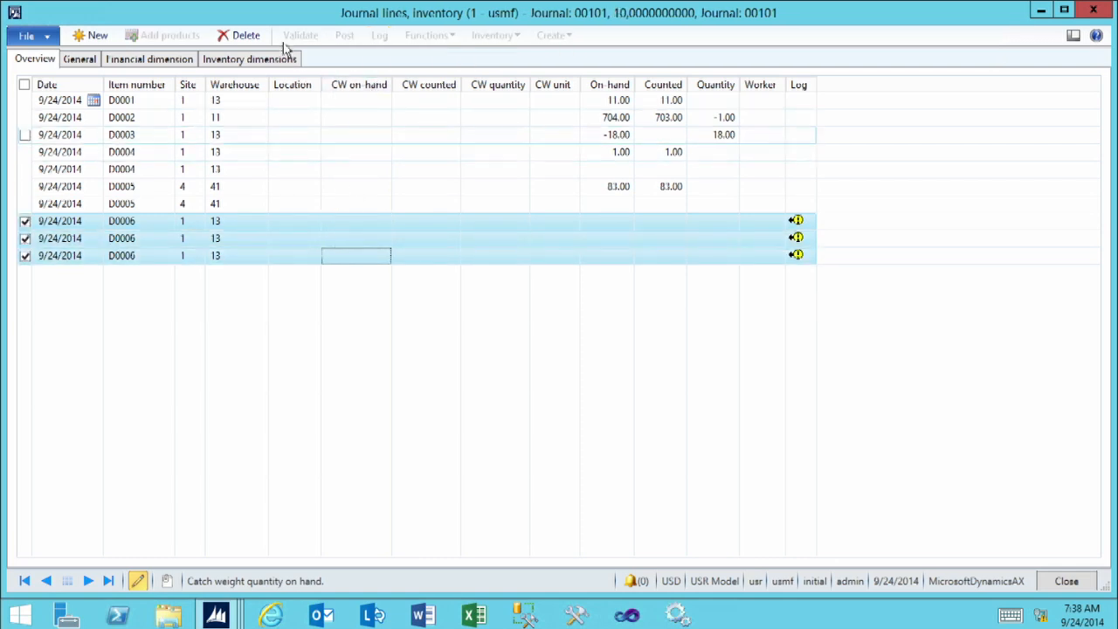
{"action": "left_click", "coordinate": [248, 38]}
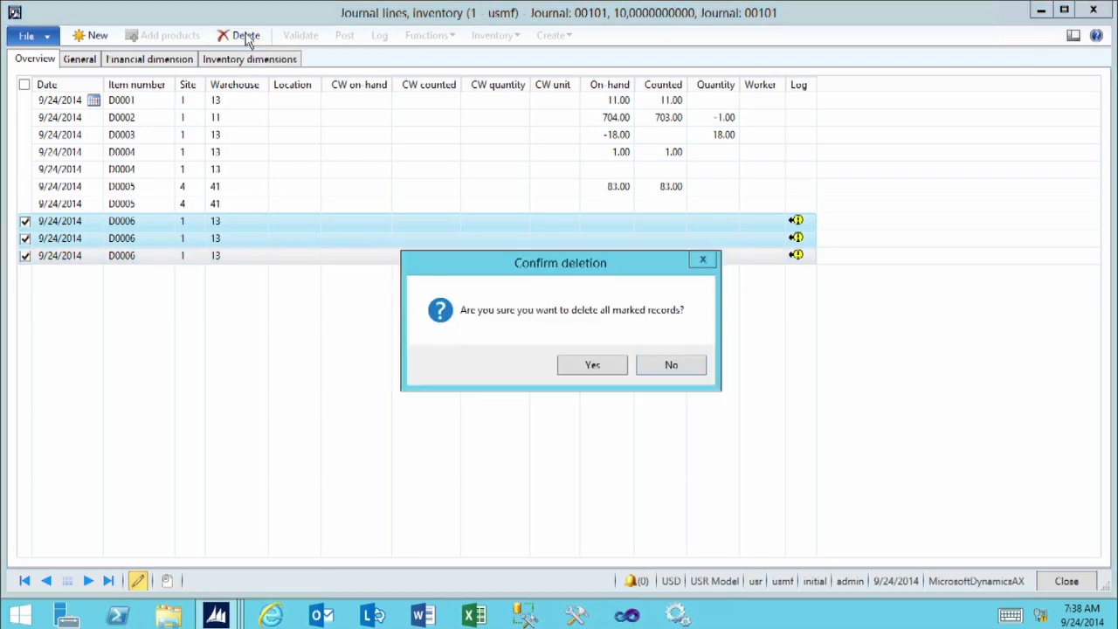
{"action": "left_click", "coordinate": [592, 367]}
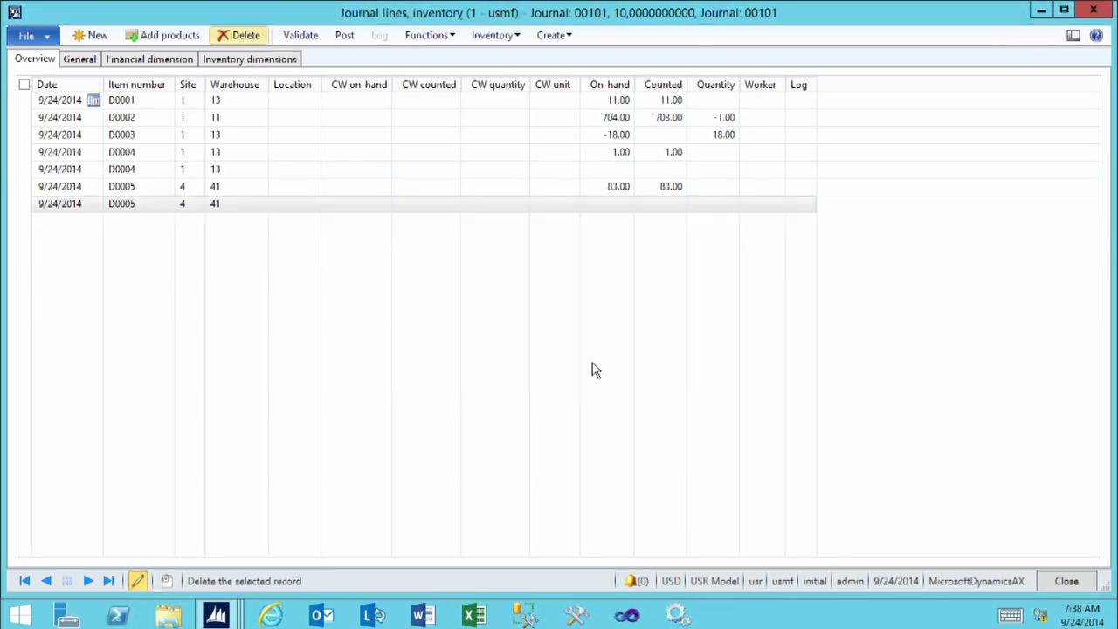
- Post journal 00101 without transferring posting errors to a new journal, then close the journal lines and the counting journal list
{"action": "left_click", "coordinate": [345, 37]}
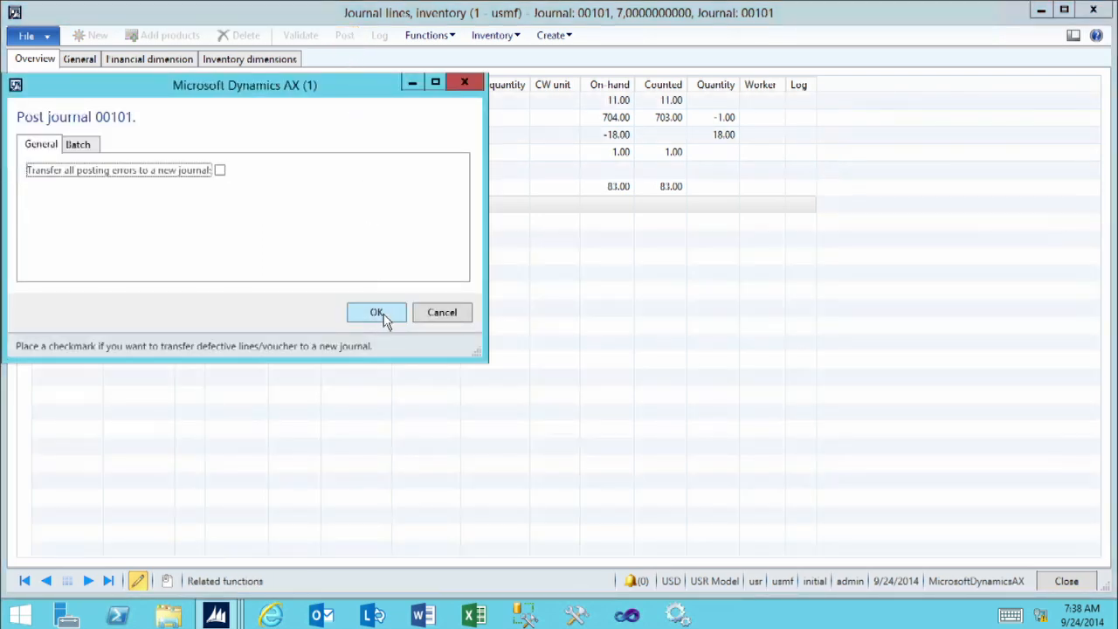
{"action": "left_click", "coordinate": [384, 313]}
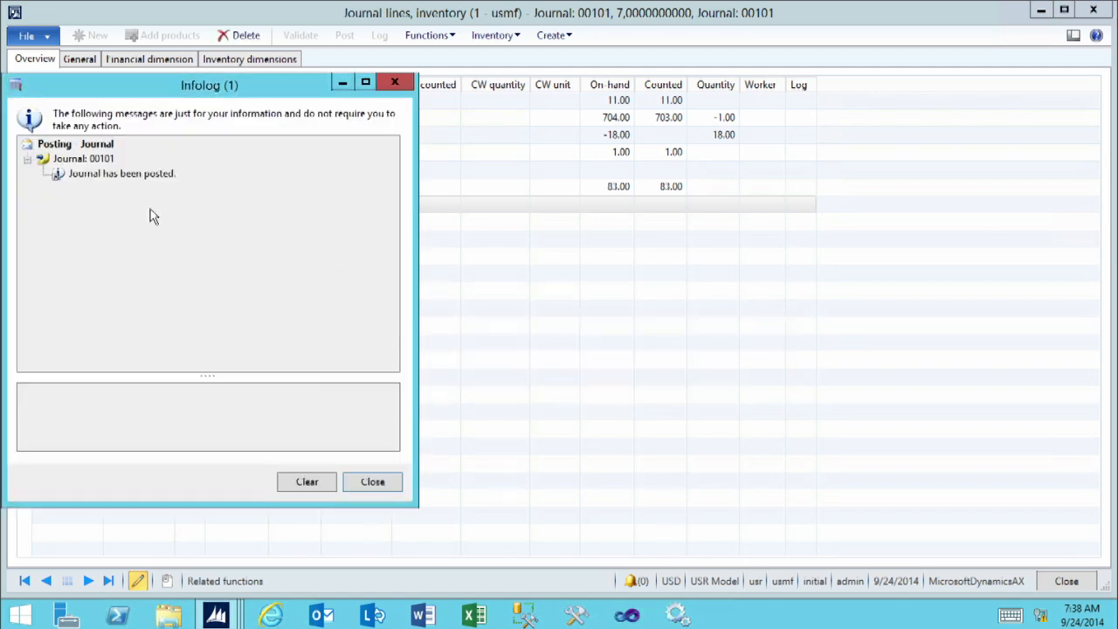
{"action": "left_click", "coordinate": [373, 483]}
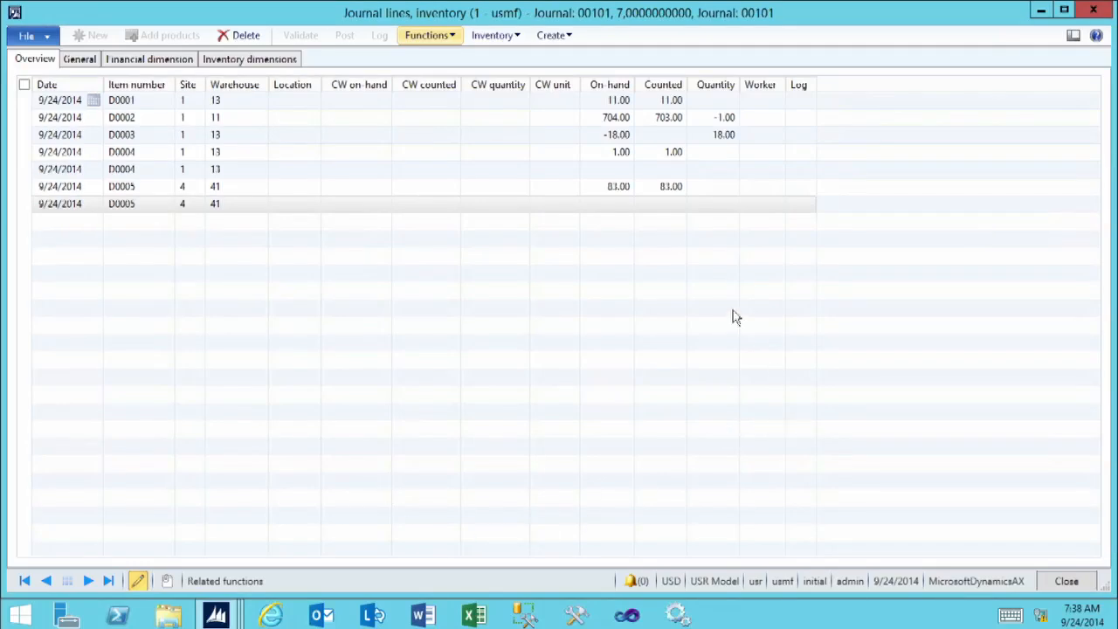
{"action": "left_click", "coordinate": [1067, 581]}
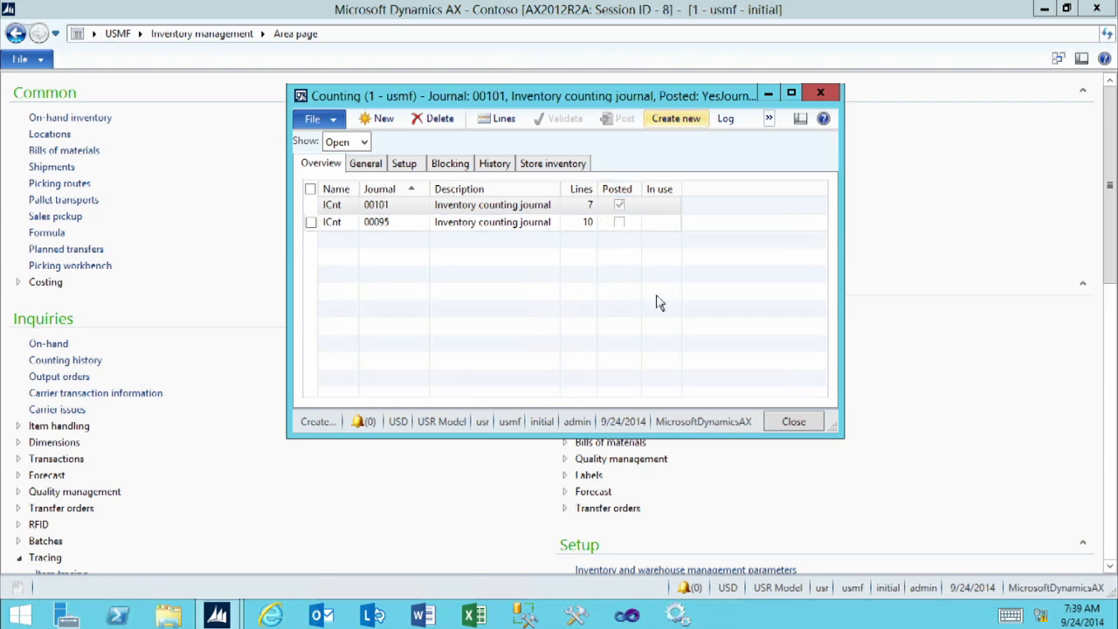
{"action": "left_click", "coordinate": [794, 422]}
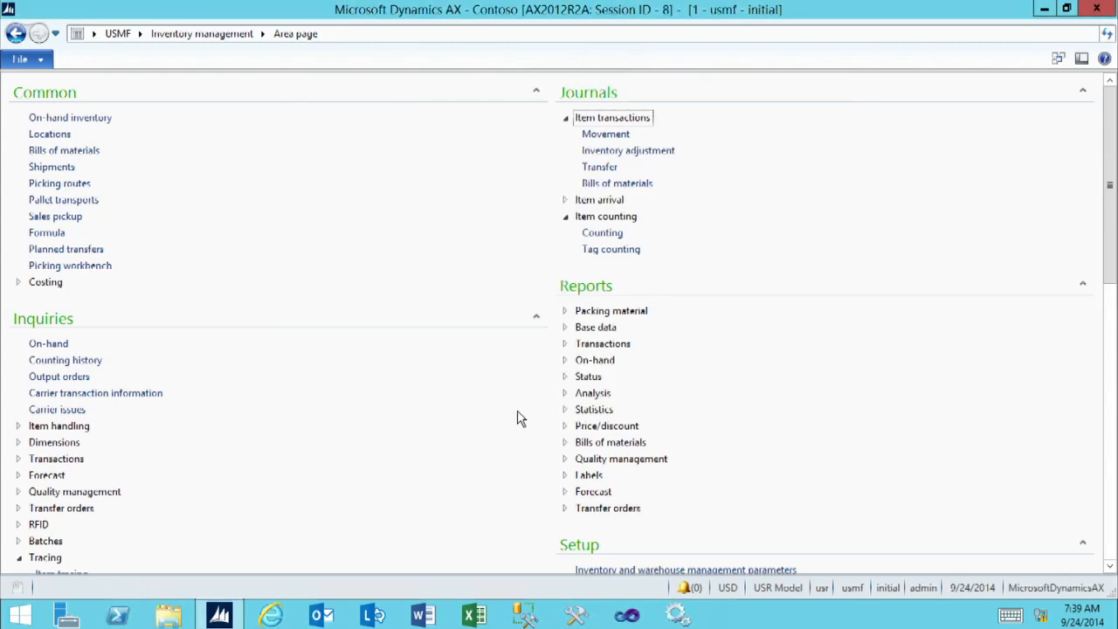